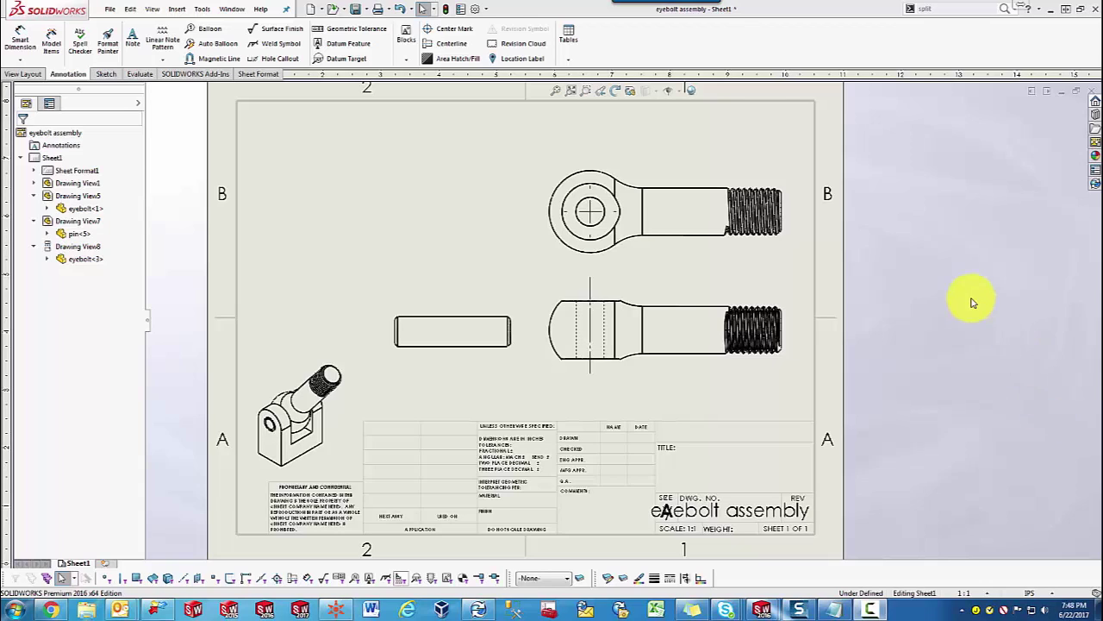
Step: Create section view B-B at 2:1, cut vertically through the eye centre, left of the eyebolt
click(29, 75)
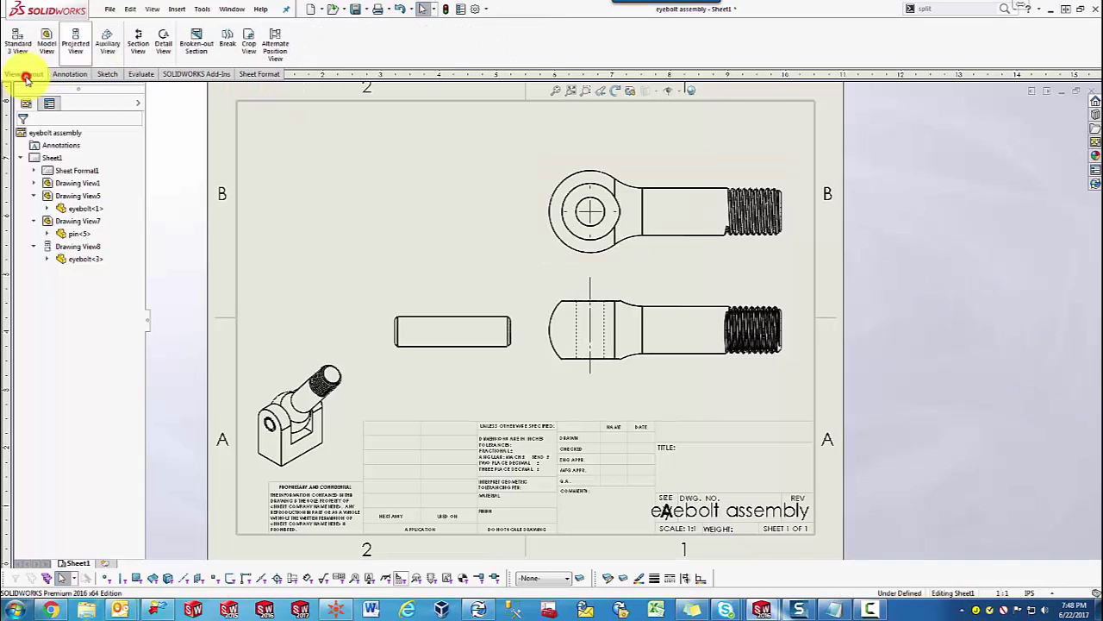
click(132, 44)
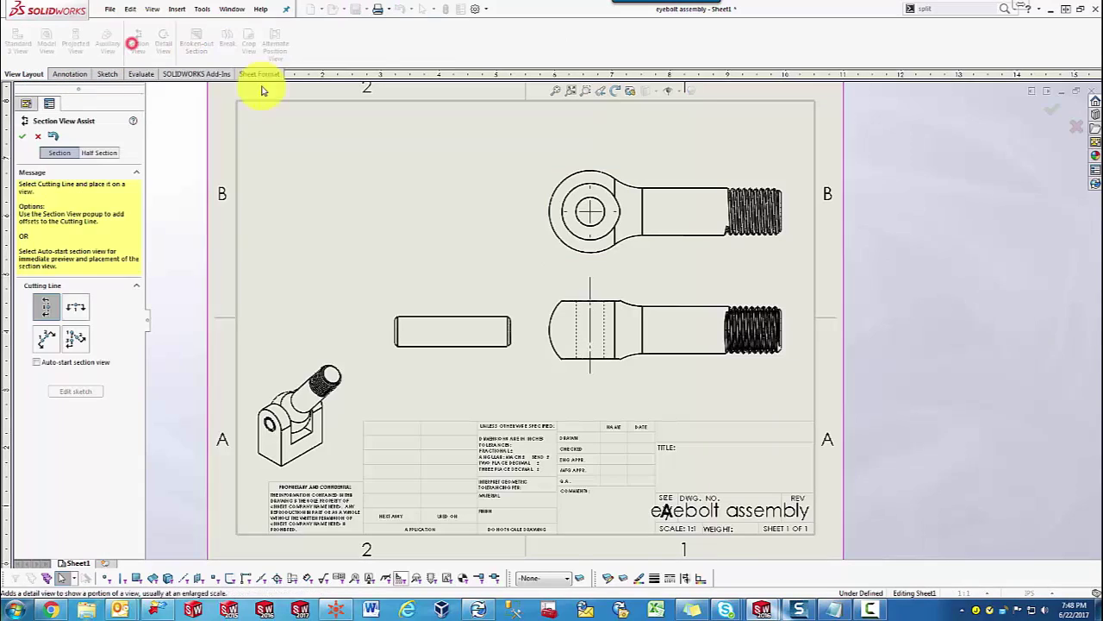
click(590, 211)
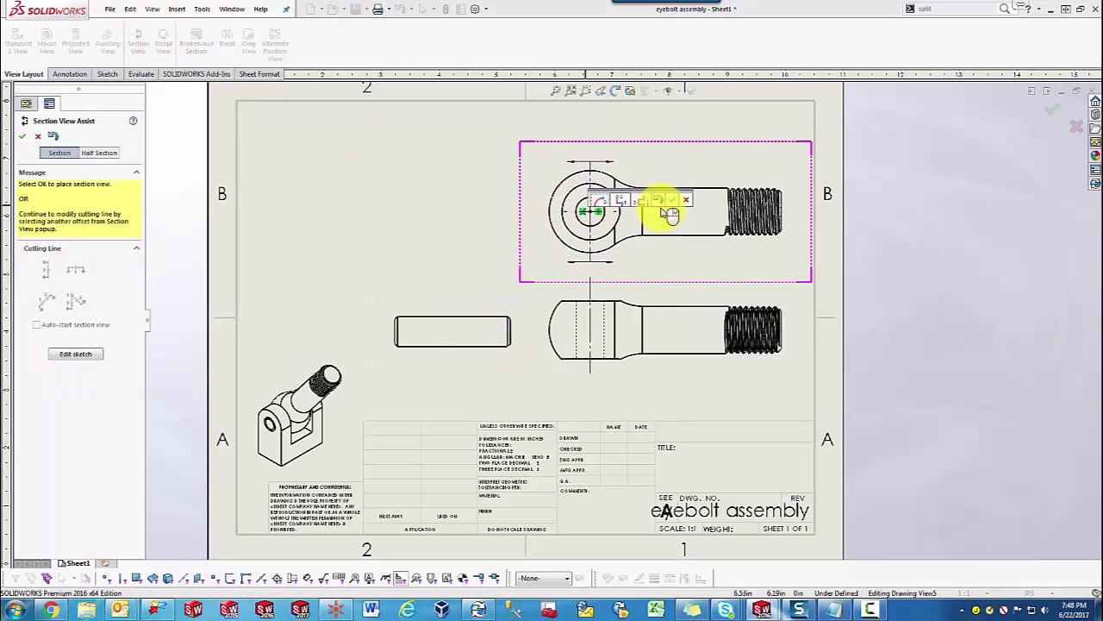
click(670, 203)
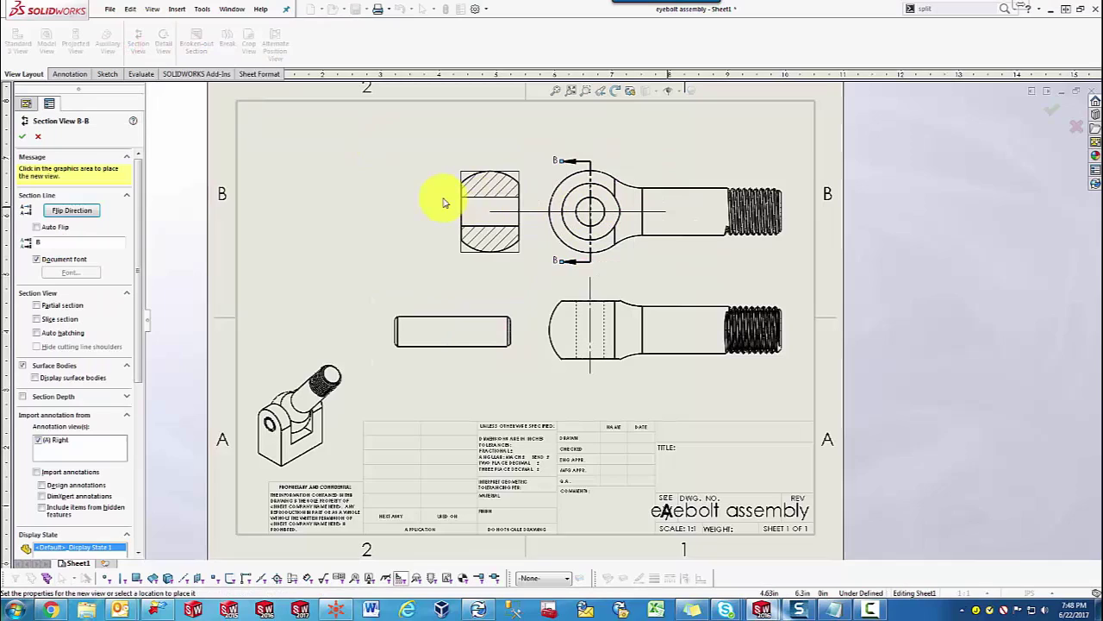
click(461, 200)
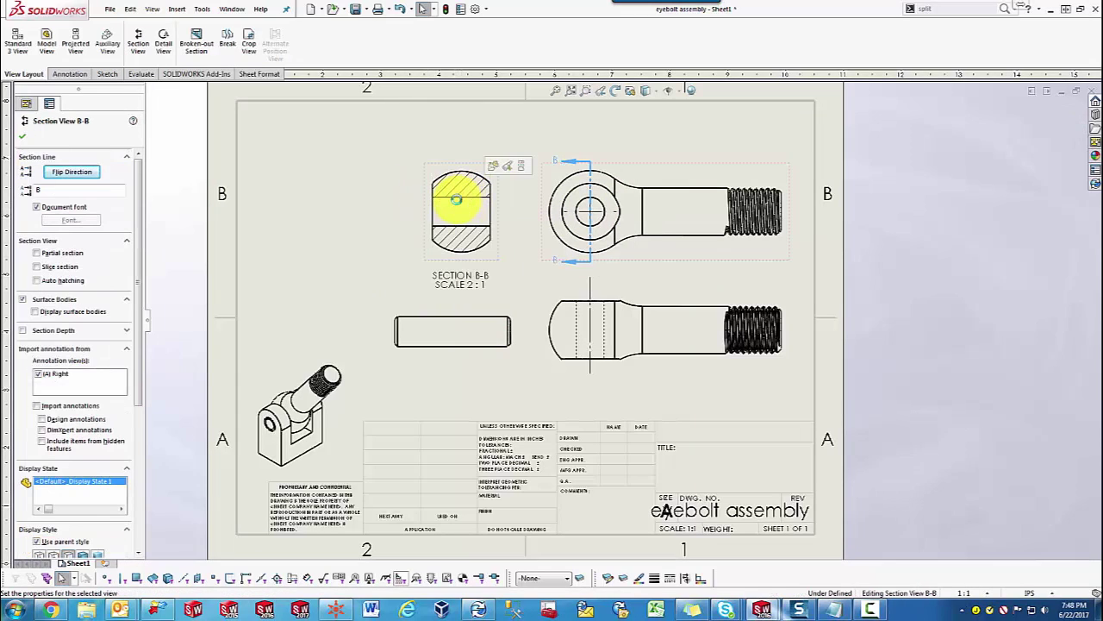
click(21, 138)
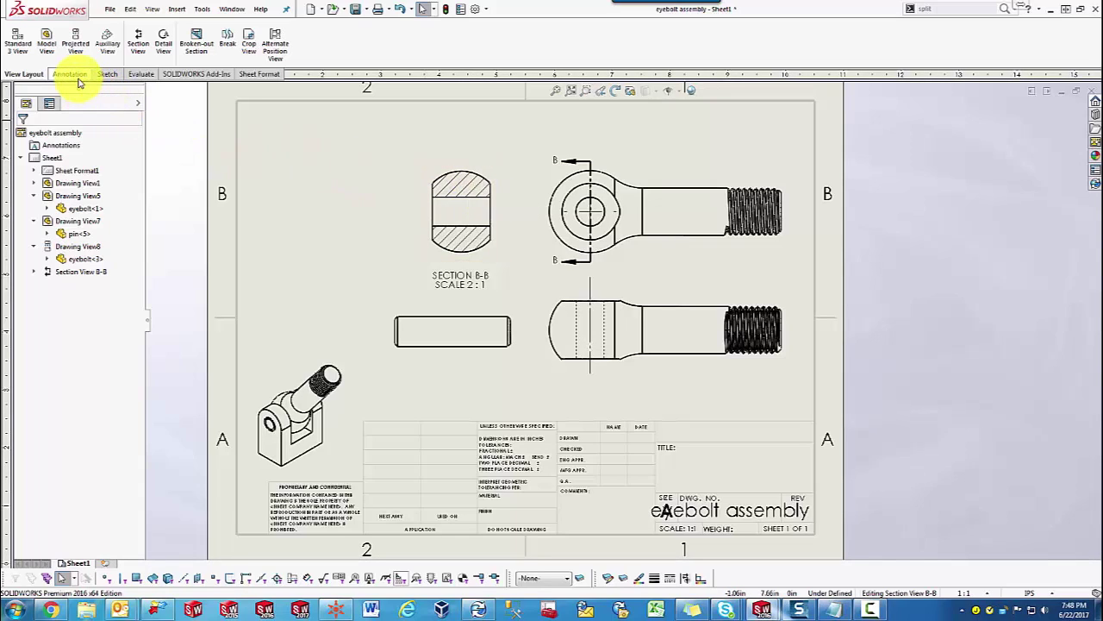
Step: Start an area hatch, trying Solid and None before returning to Hatch, set to hatch by Region
click(73, 74)
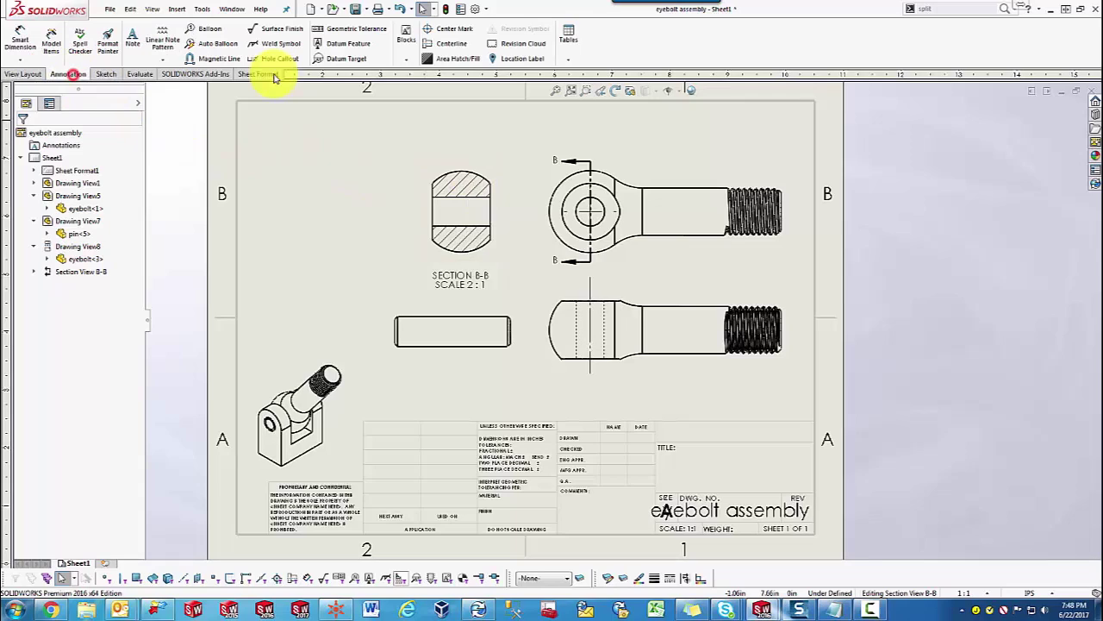
click(459, 60)
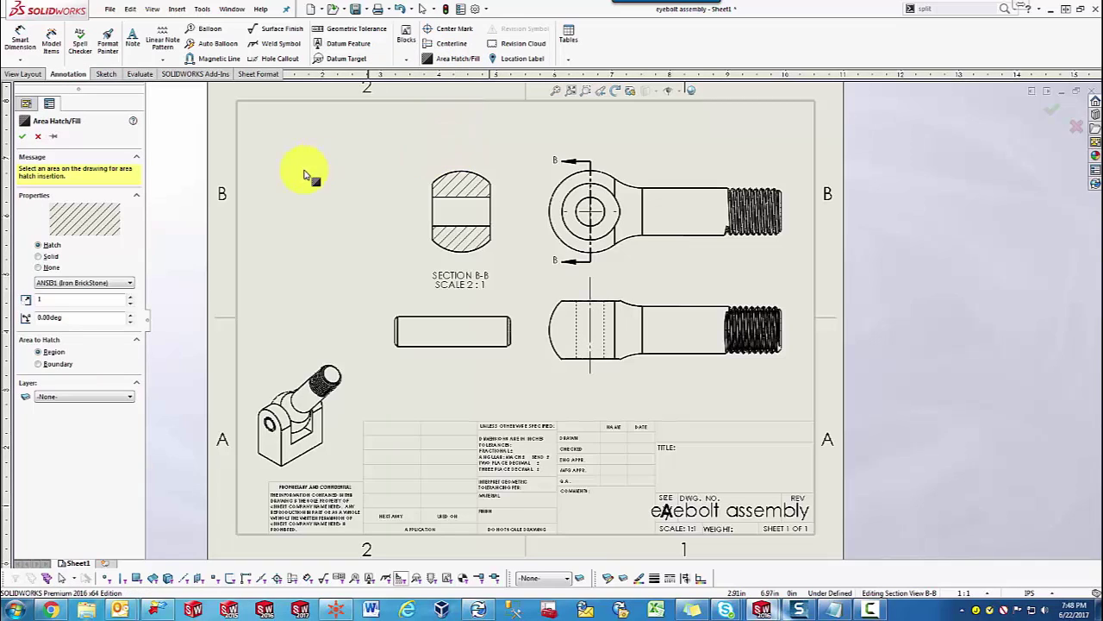
click(51, 257)
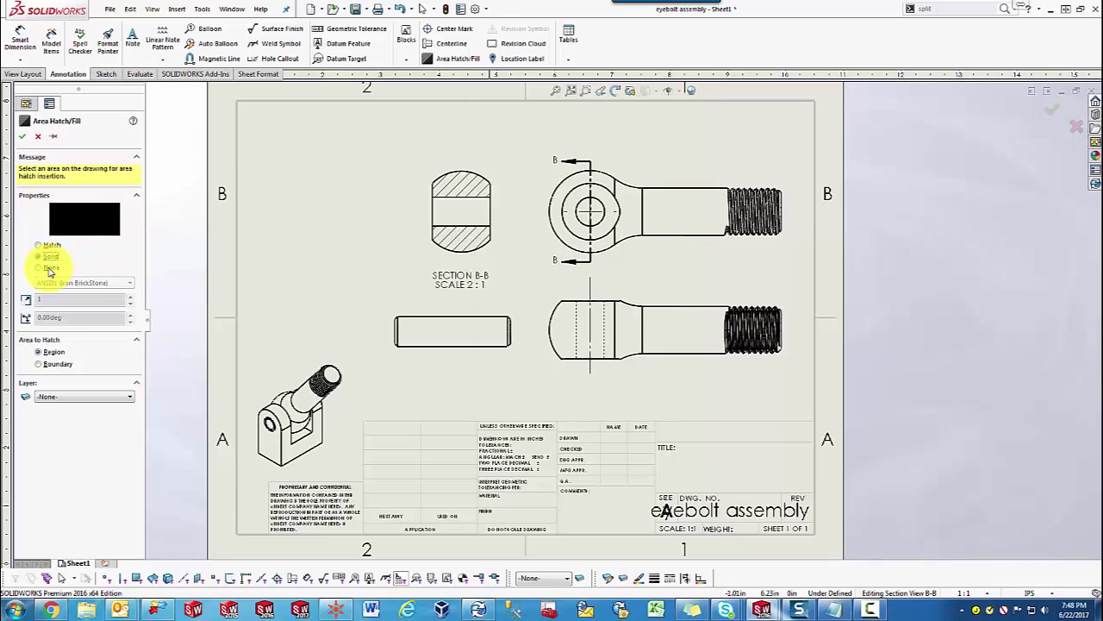
click(50, 268)
click(38, 245)
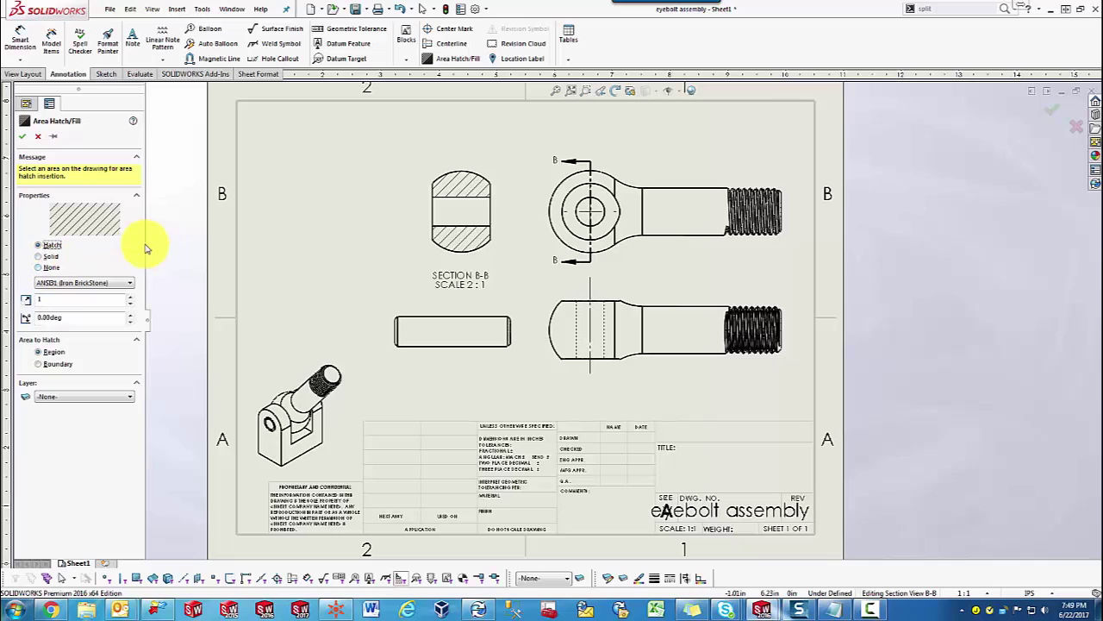
click(51, 353)
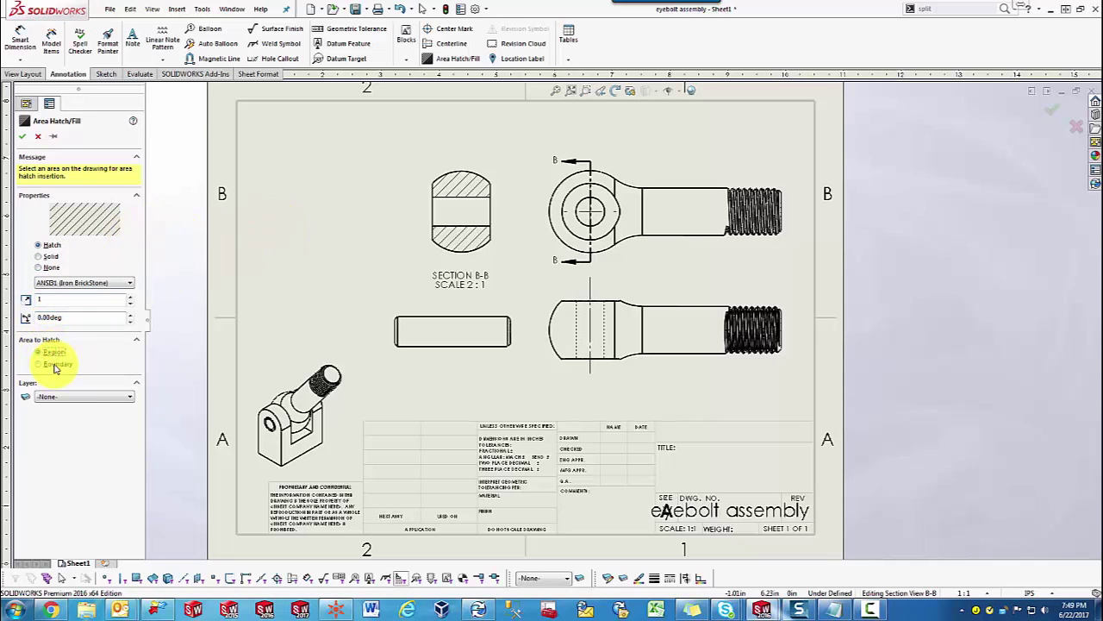
click(51, 352)
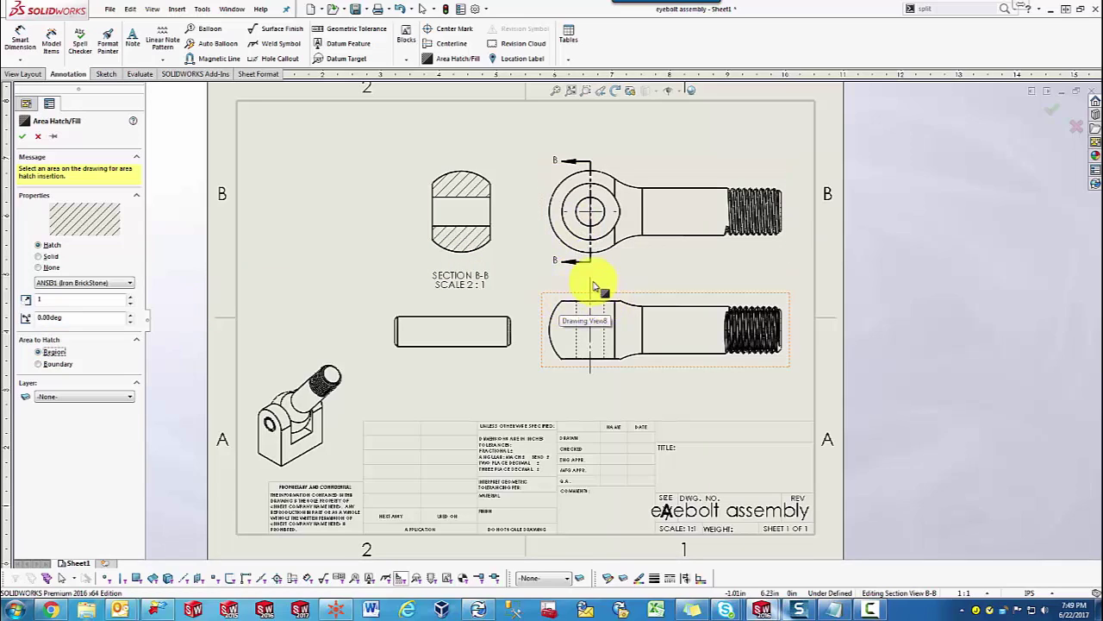
Step: Fill the ring around the eye hole with ANSI31 hatch at scale 4 and 5° angle
click(575, 227)
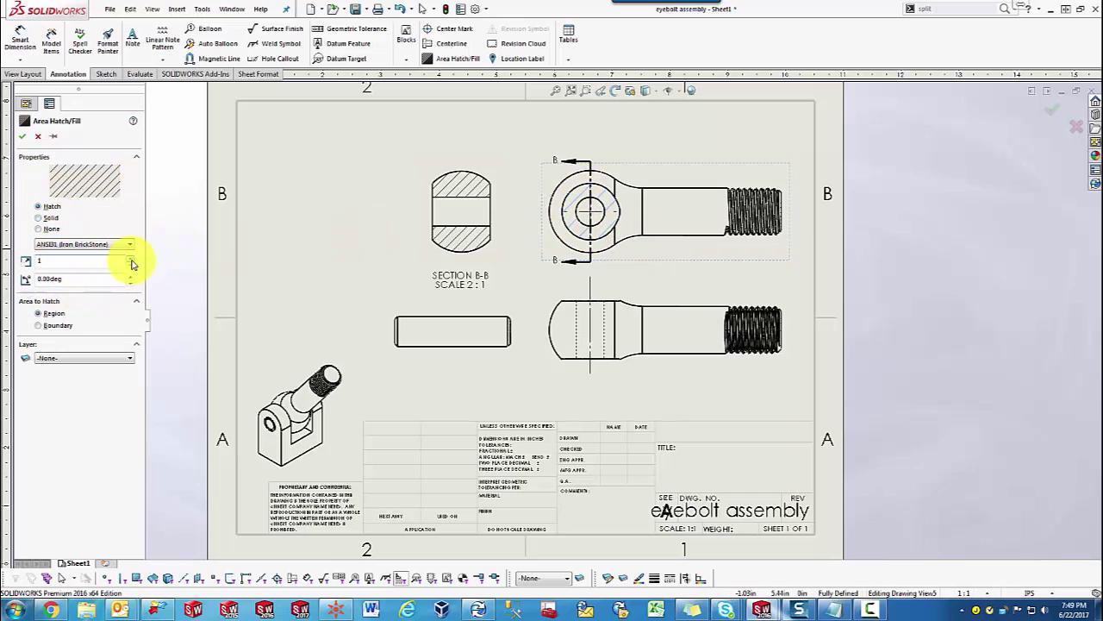
click(130, 258)
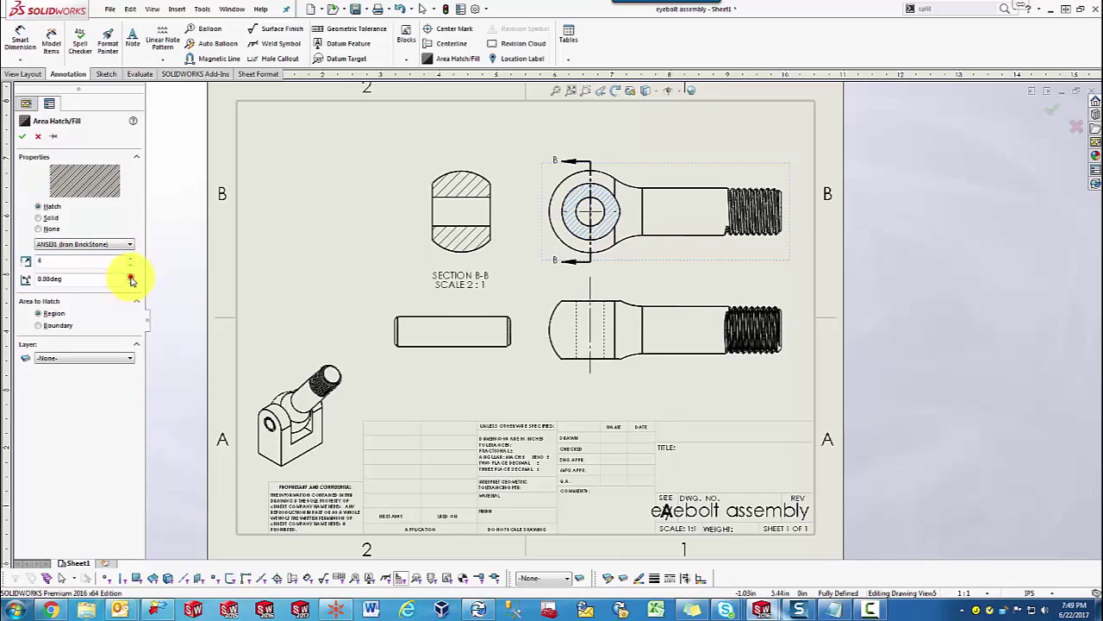
click(131, 277)
click(130, 282)
click(130, 282)
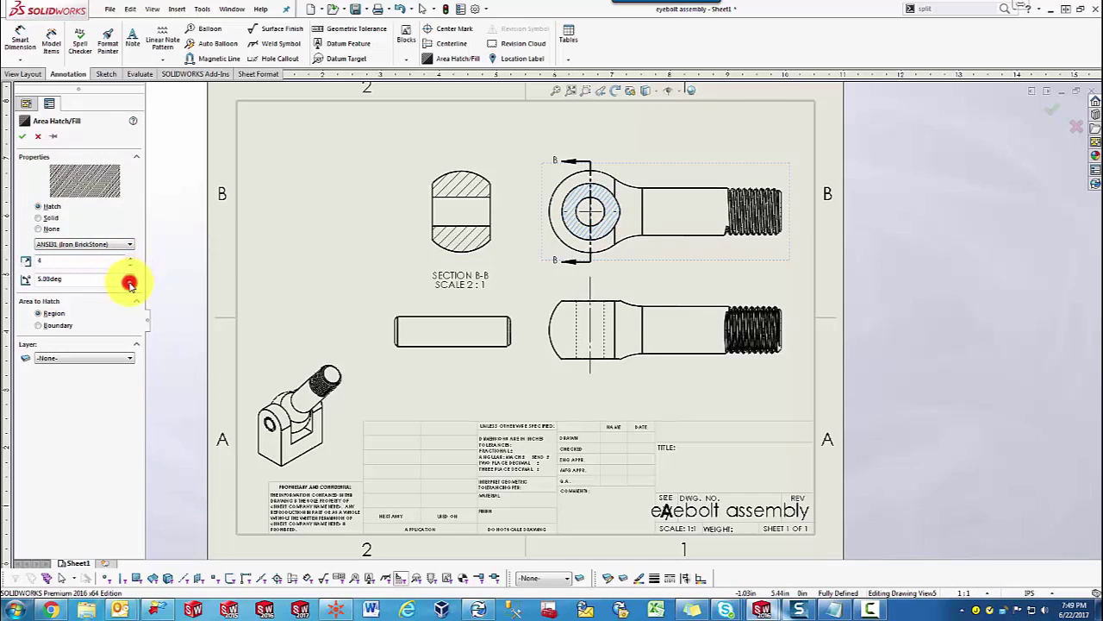
click(22, 136)
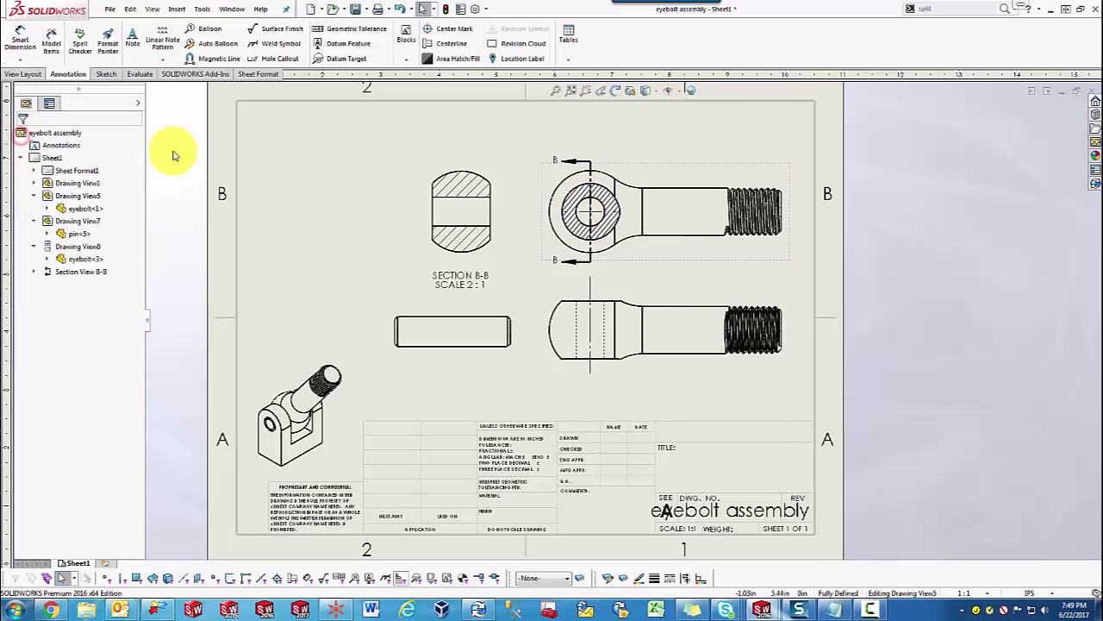
Step: Deselect the eyebolt view, restart Area Hatch/Fill, and try picking a region inside section B-B
click(511, 222)
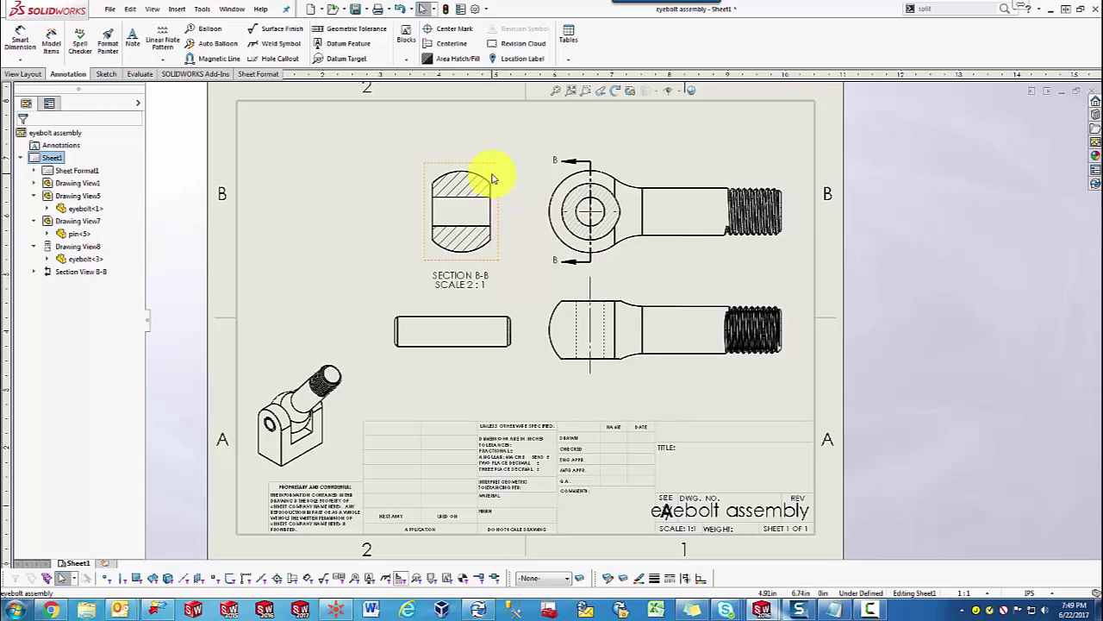
click(462, 58)
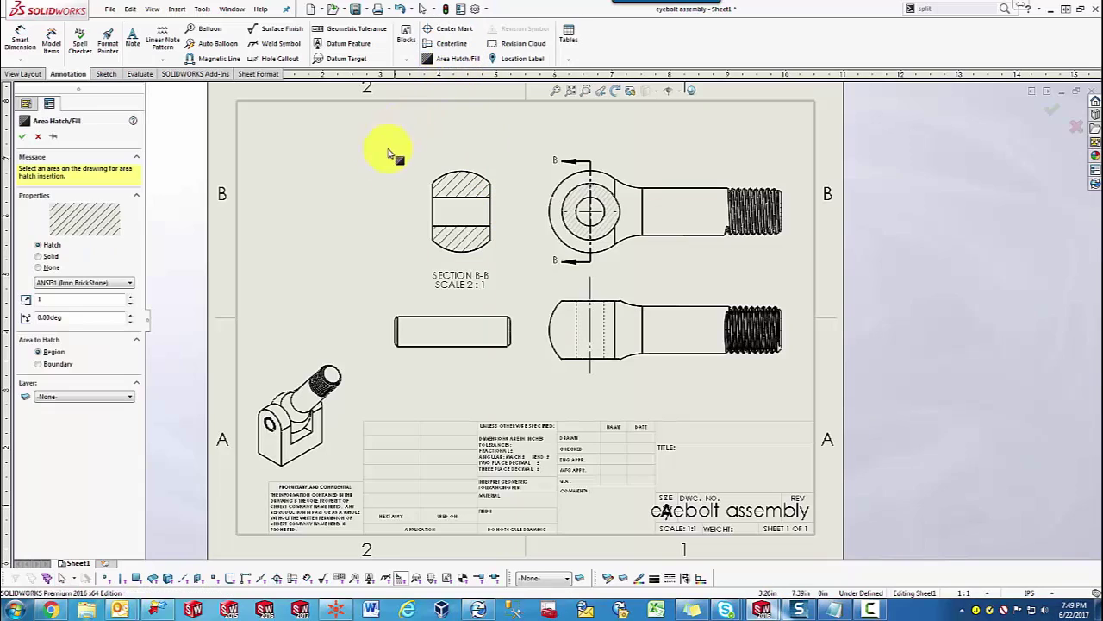
click(459, 218)
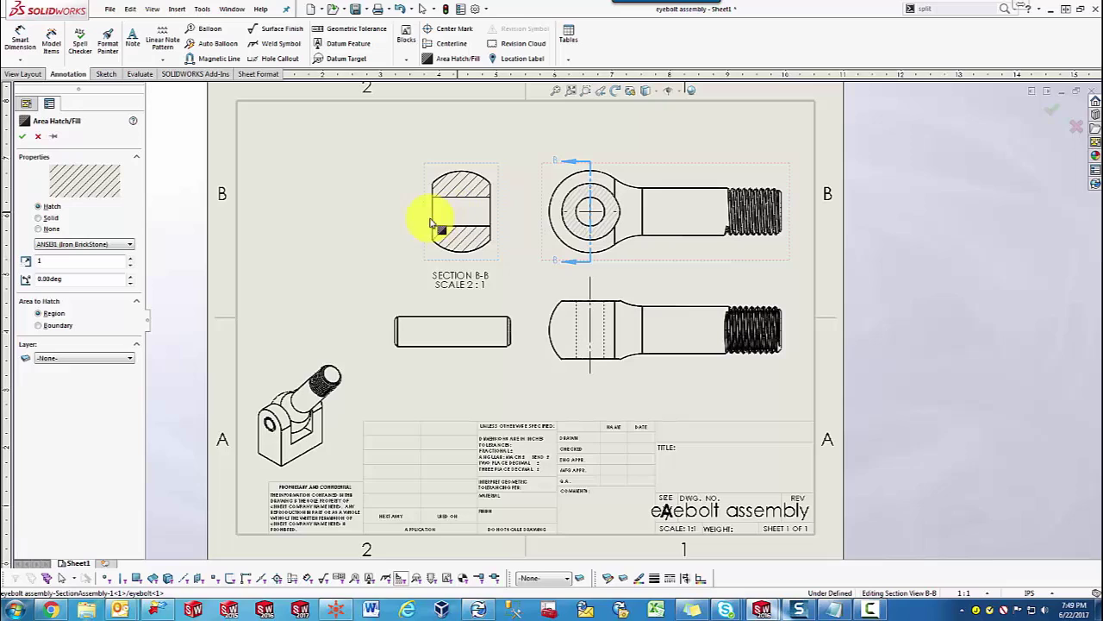
Step: Hatch the section B-B face by boundary with ANSI31 at scale 1 and 0° angle
click(59, 325)
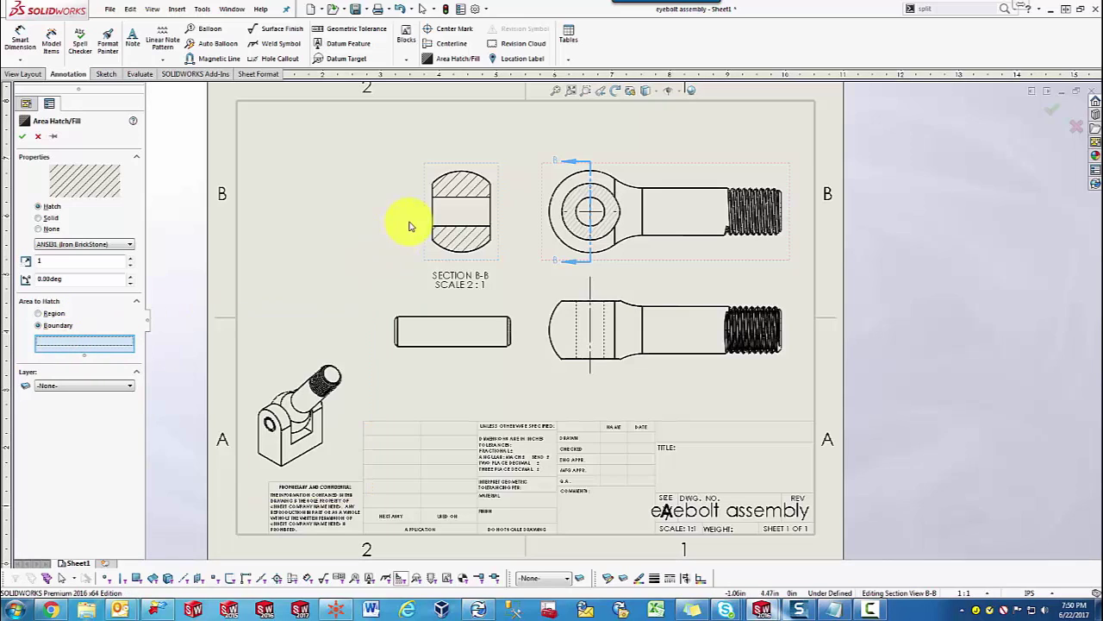
click(465, 218)
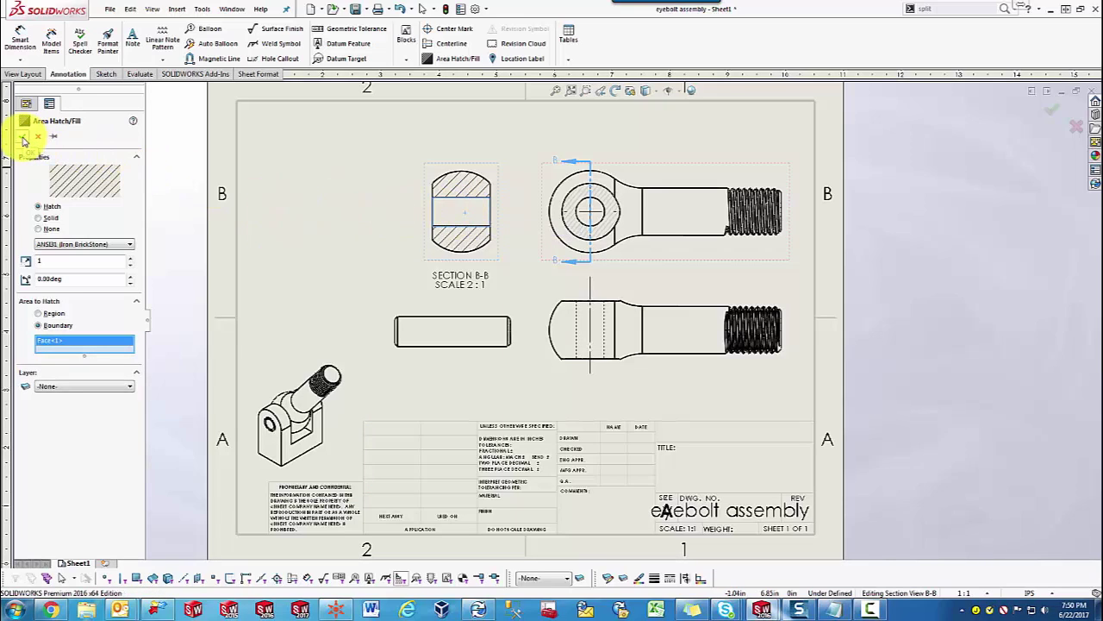
click(23, 137)
click(460, 221)
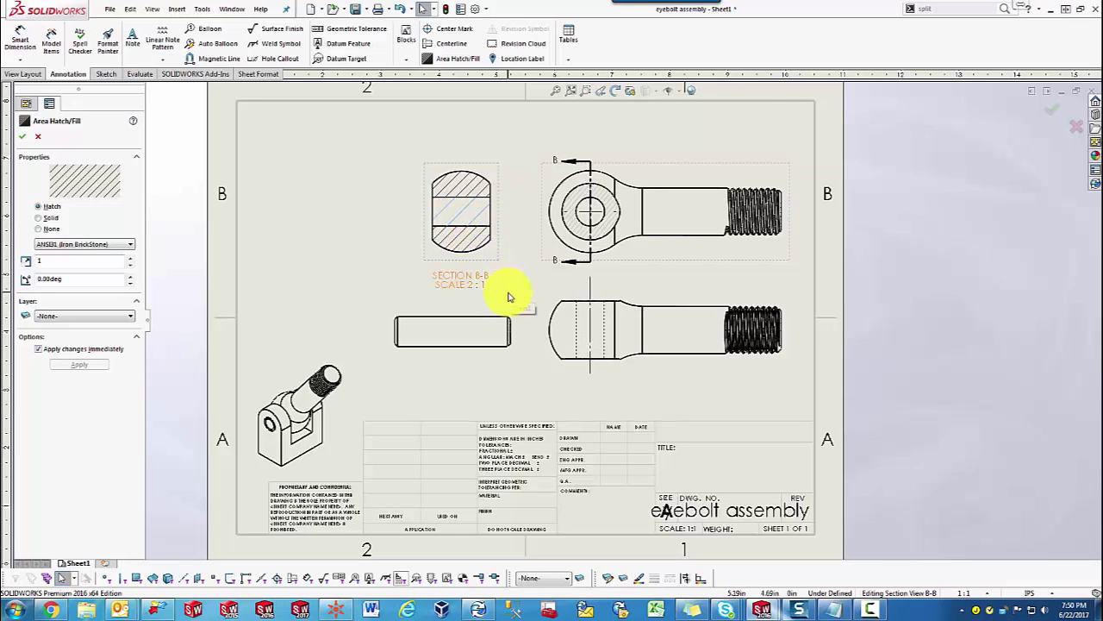
Step: Attempt a boundary area hatch on the pin view's face, producing an unsuitable-for-projection warning
key(Escape)
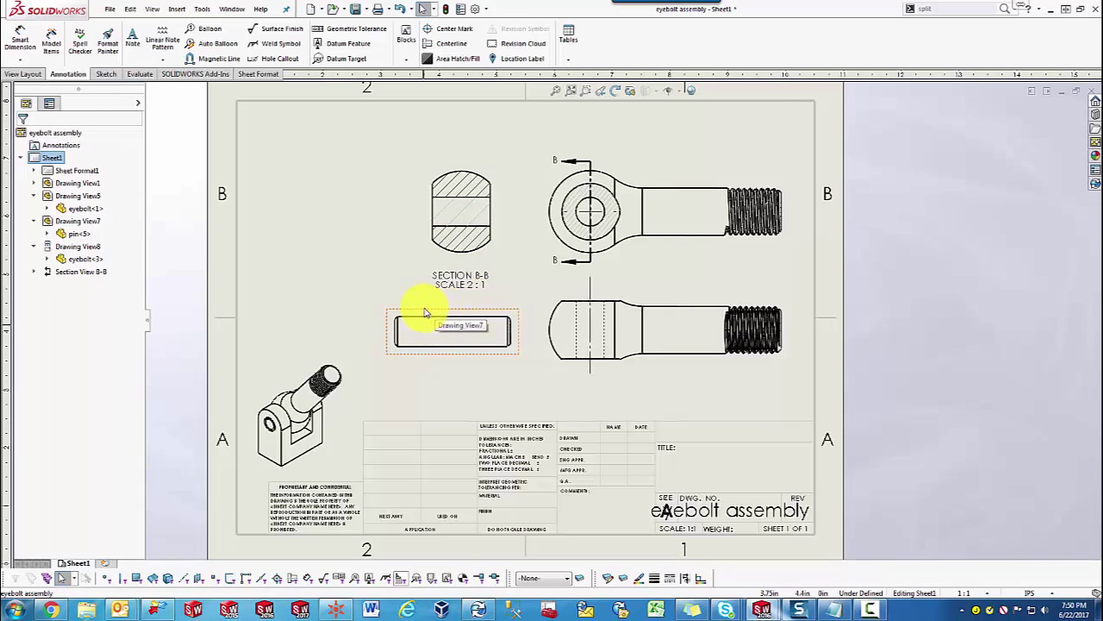
click(455, 59)
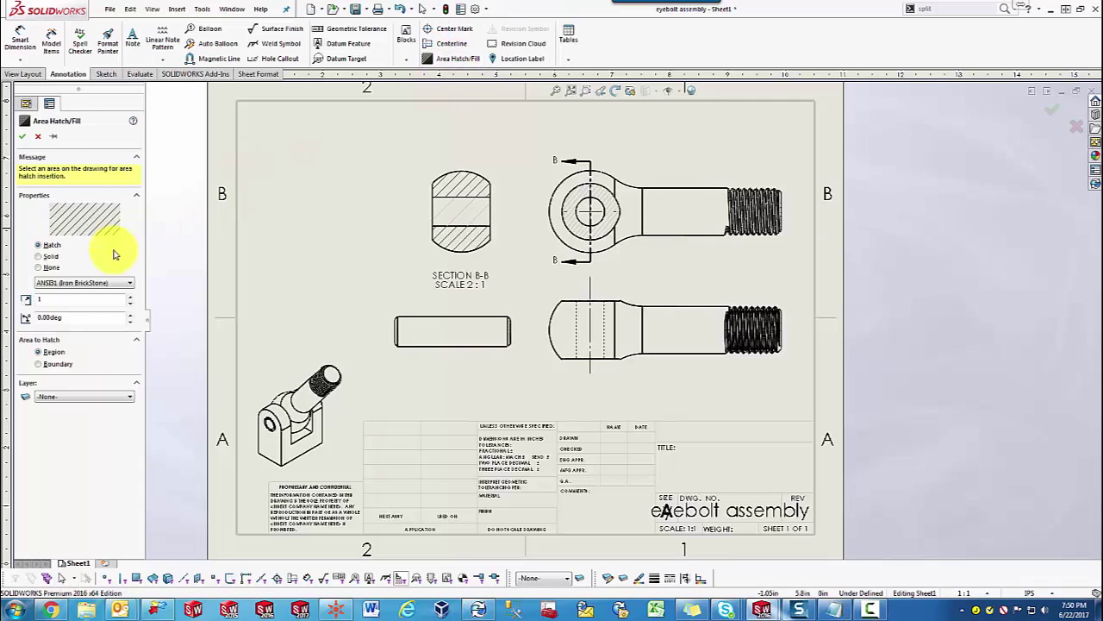
click(445, 332)
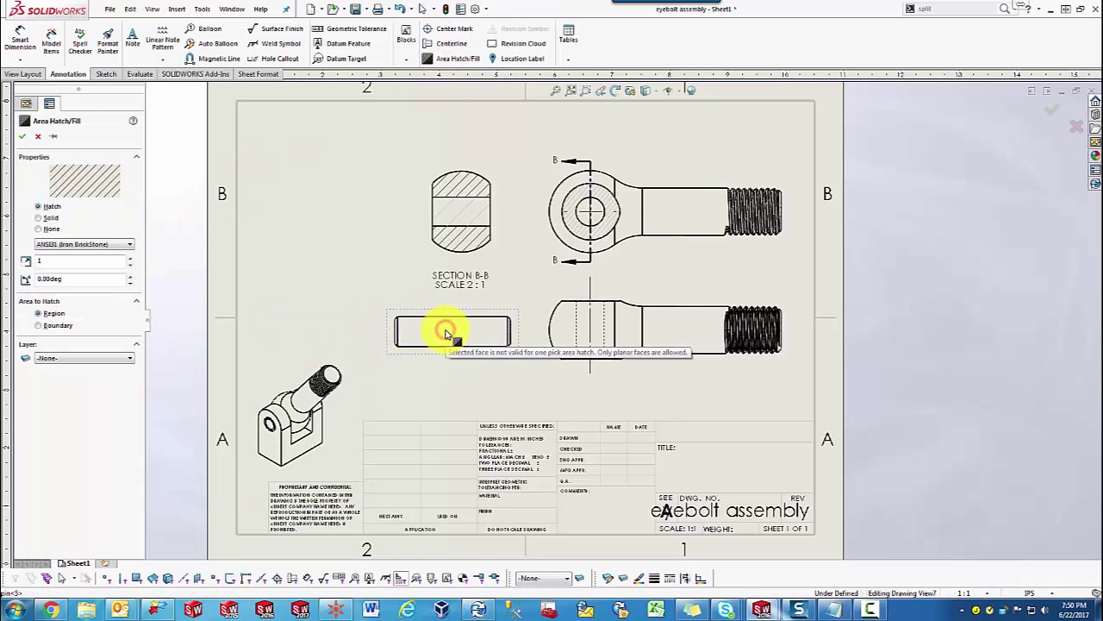
click(51, 325)
click(452, 332)
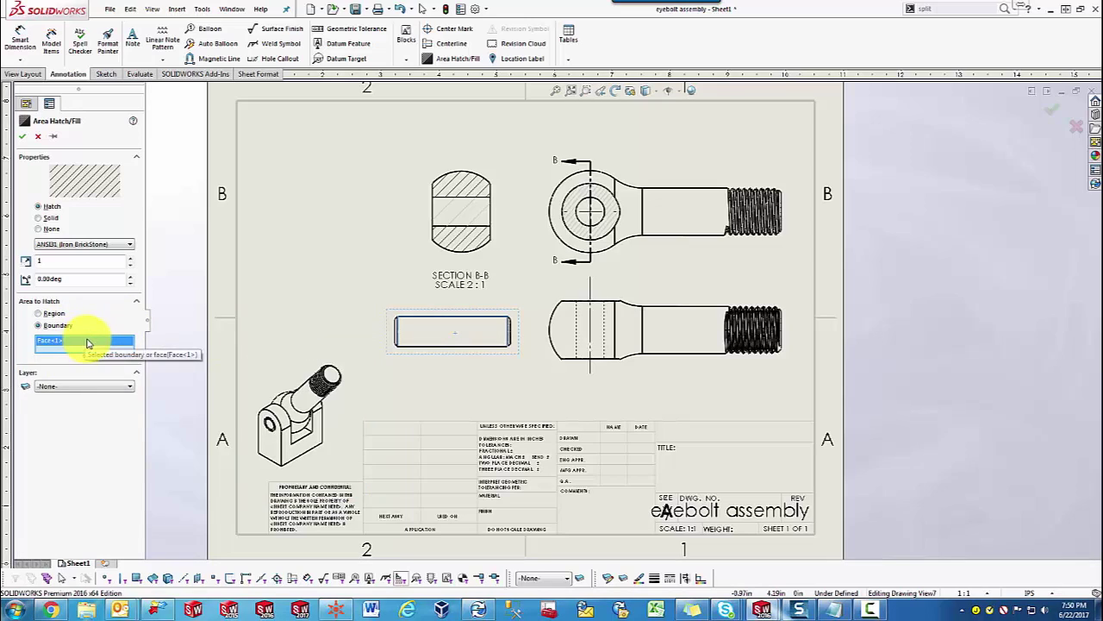
click(21, 137)
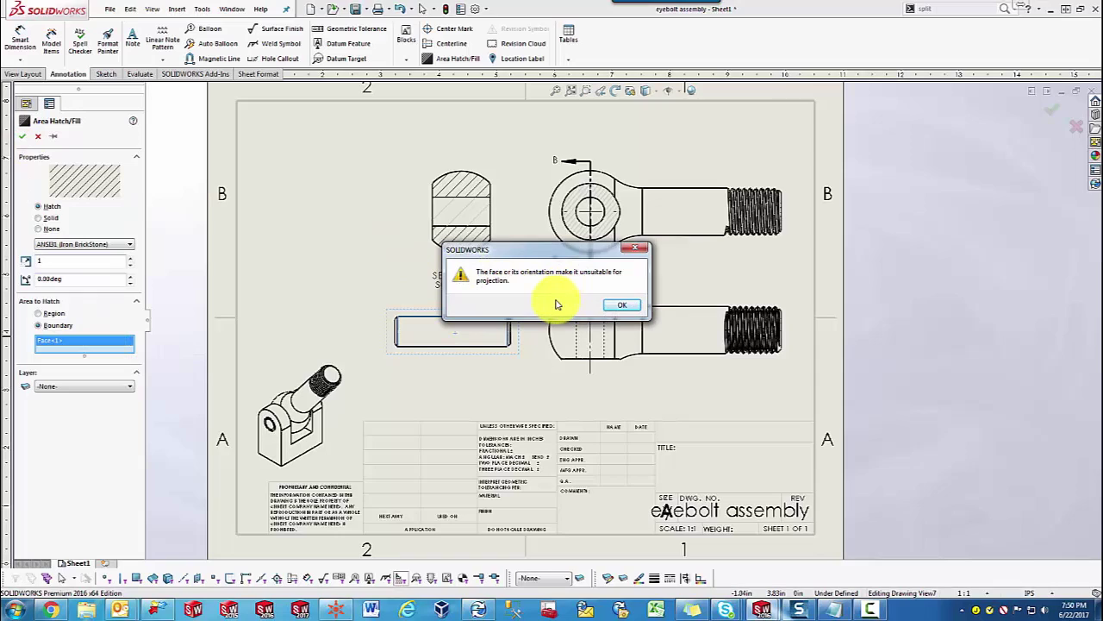
Step: Dismiss the 'face unsuitable for projection' warning, leaving the pin unhatched
click(619, 308)
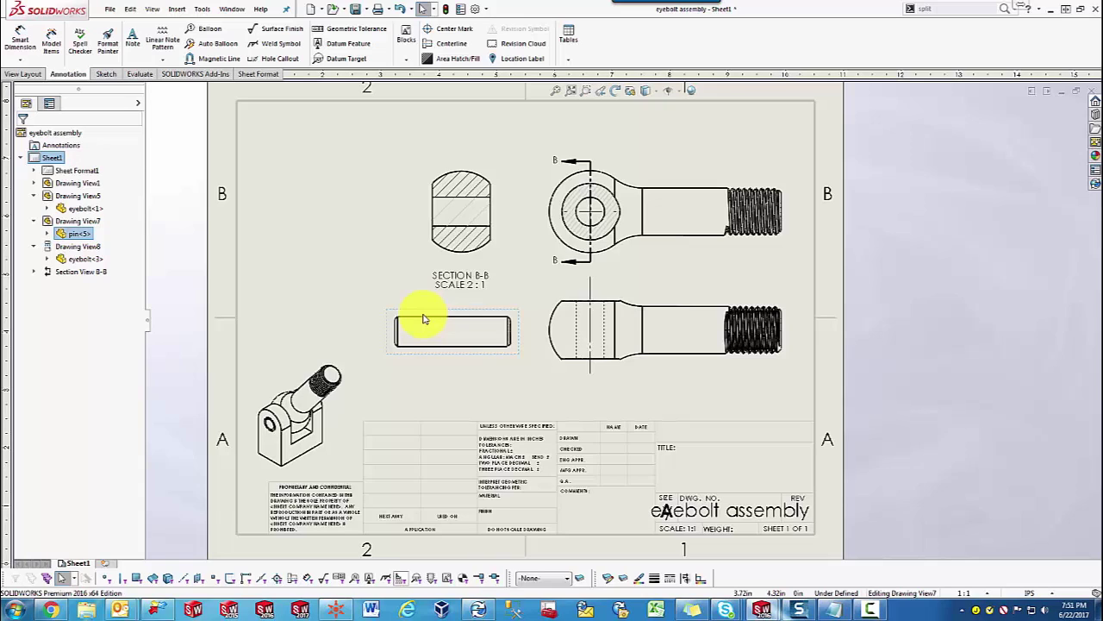
Step: Lock focus on the pin's Drawing View7 and close its properties
click(423, 319)
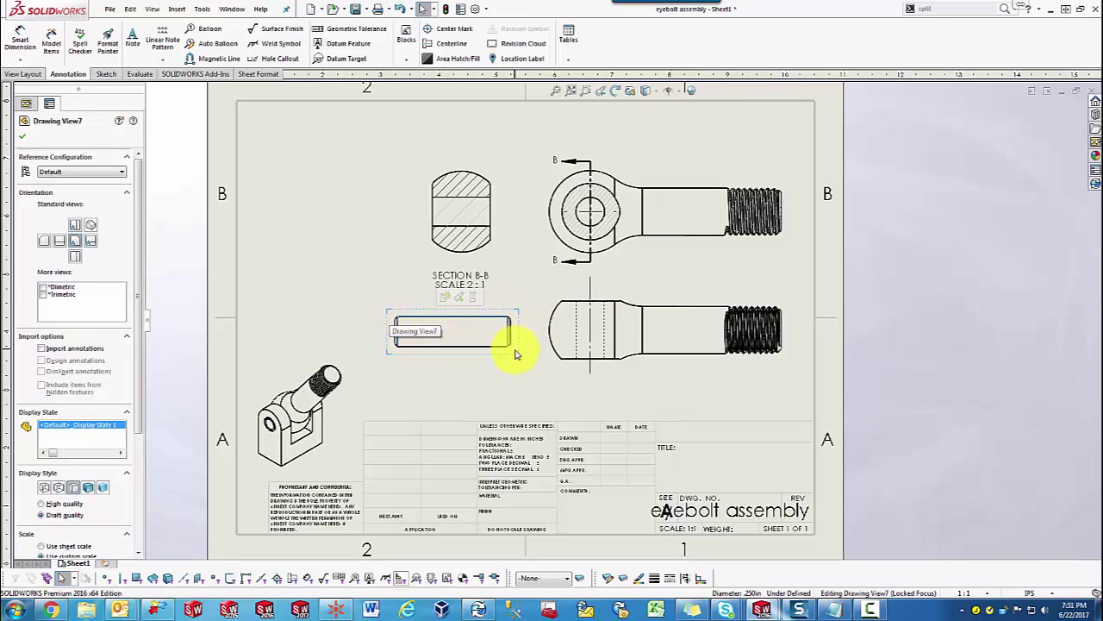
click(323, 233)
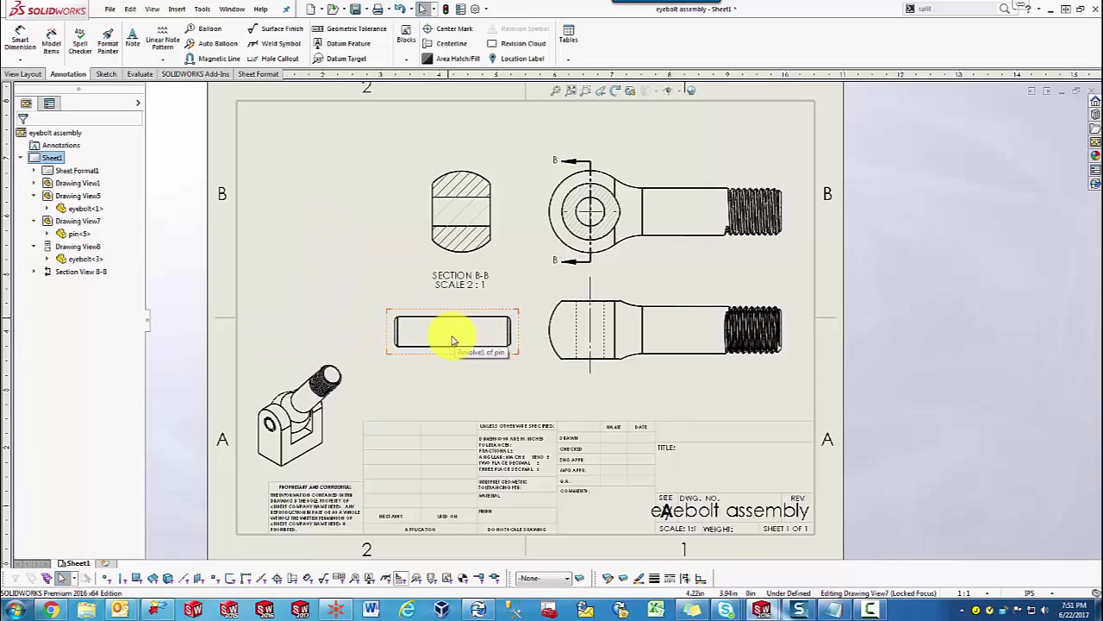
Step: Draw a corner rectangle from the pin's bottom edge to its top edge across the middle band
click(107, 75)
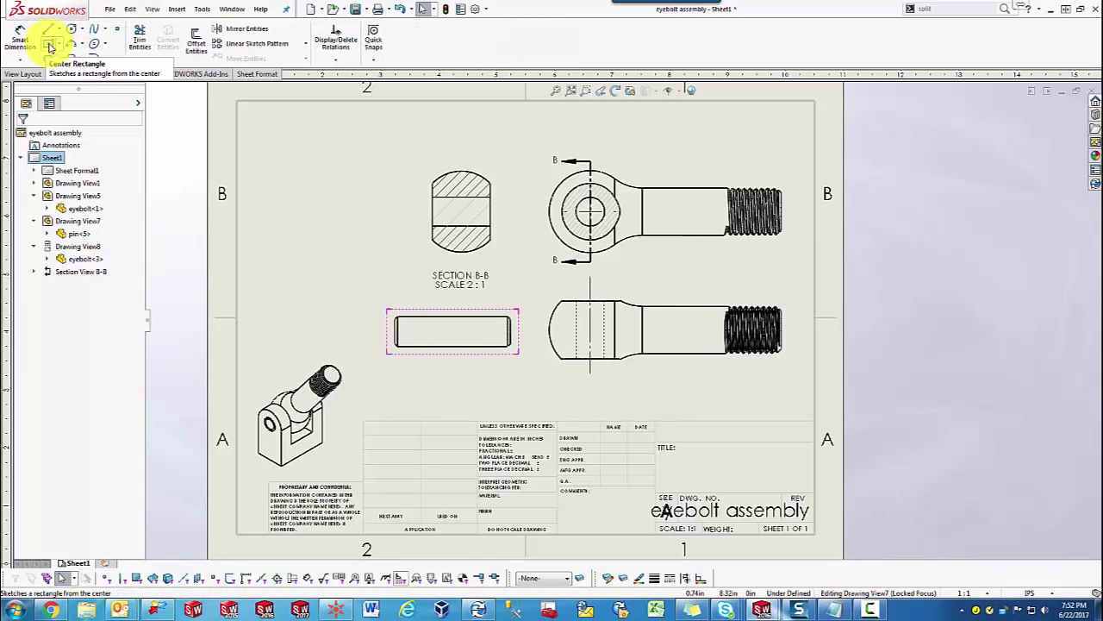
click(50, 45)
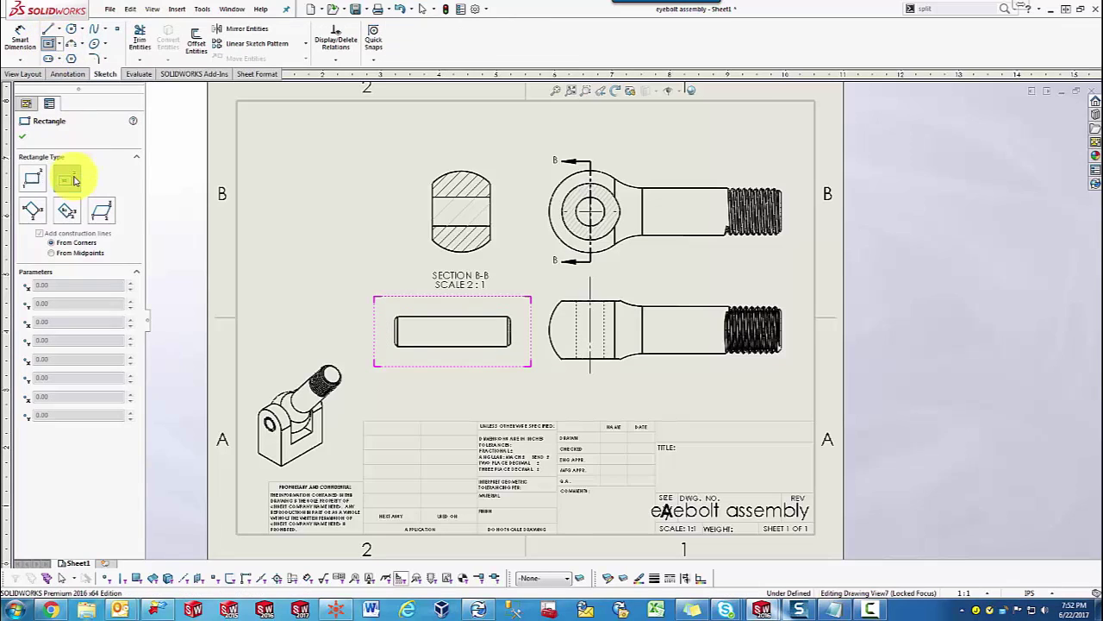
scroll(457, 342, down, 2)
scroll(462, 343, down, 1)
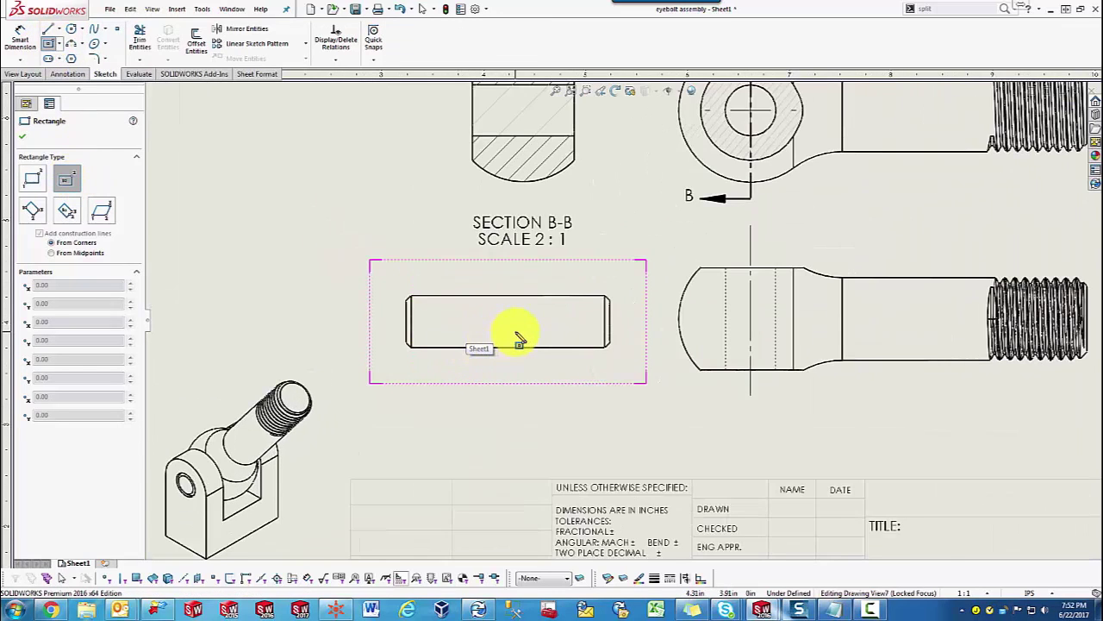
scroll(516, 332, down, 2)
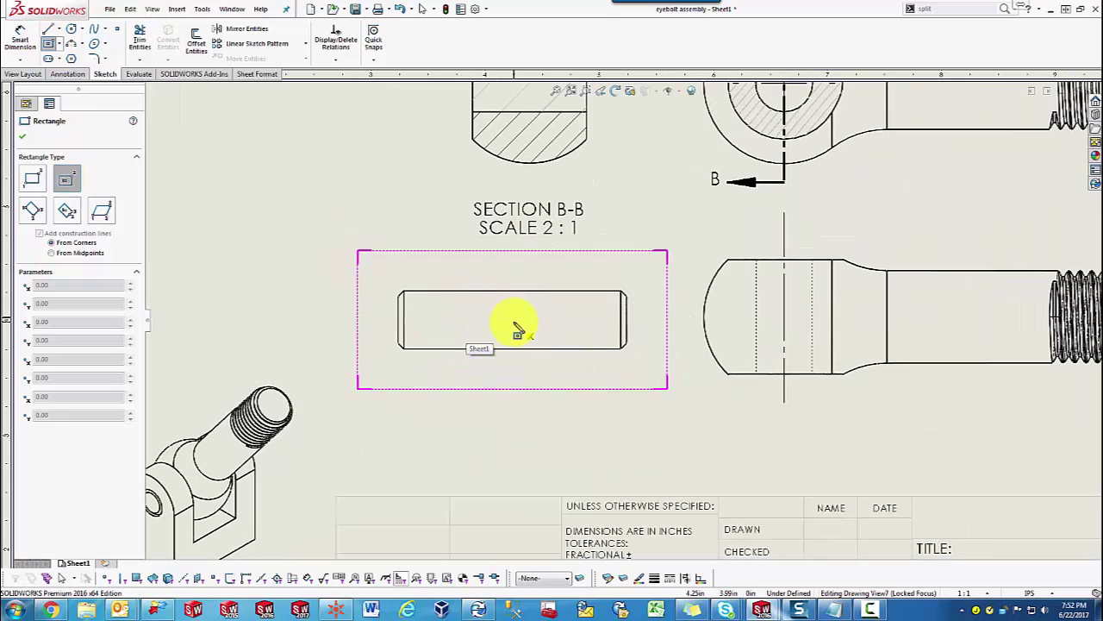
click(32, 178)
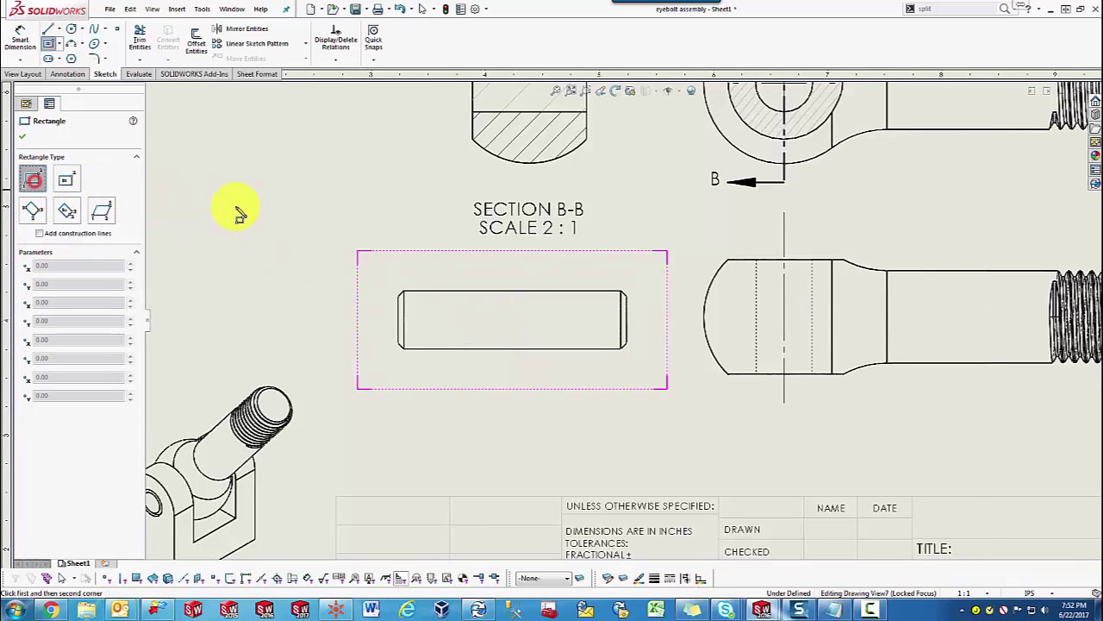
click(453, 348)
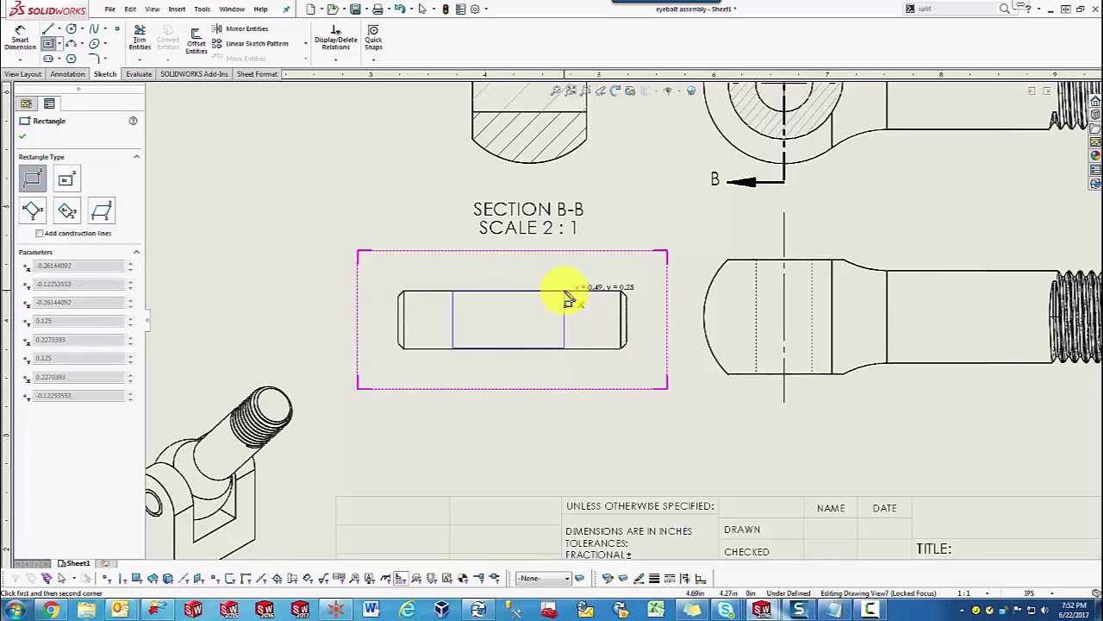
click(573, 291)
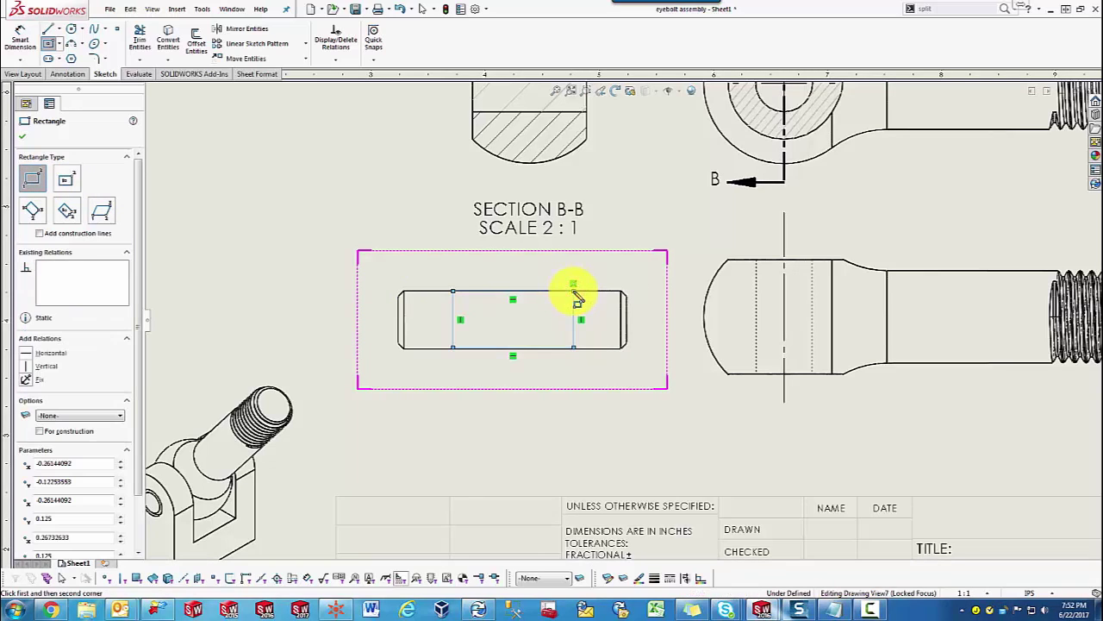
key(Escape)
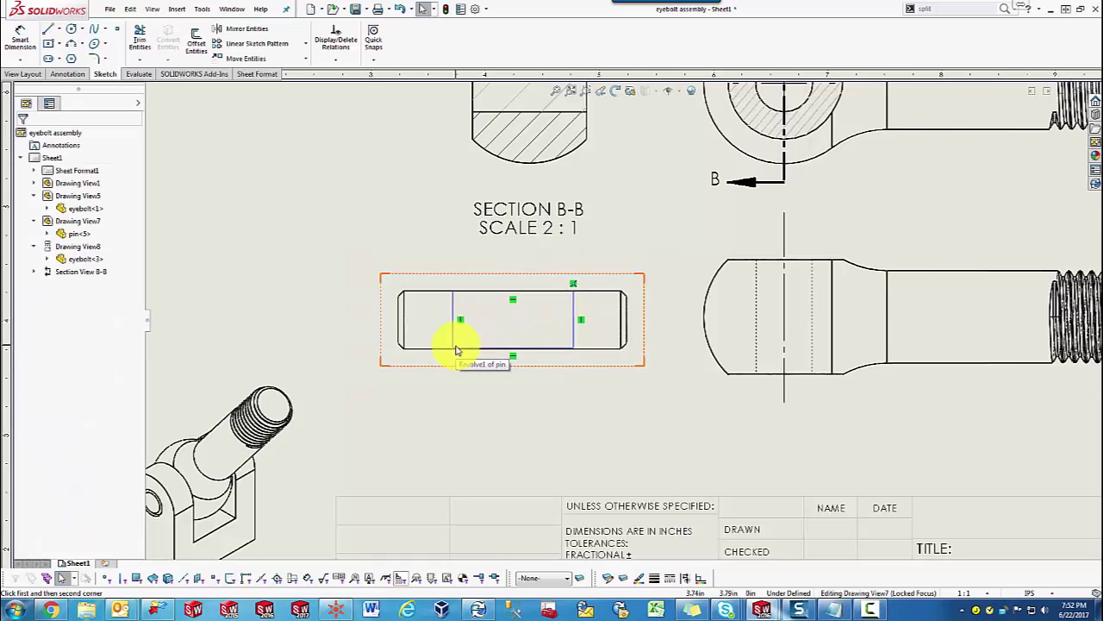
Step: Make the rectangle's lower-left corner coincident with the pin's bottom edge
click(454, 349)
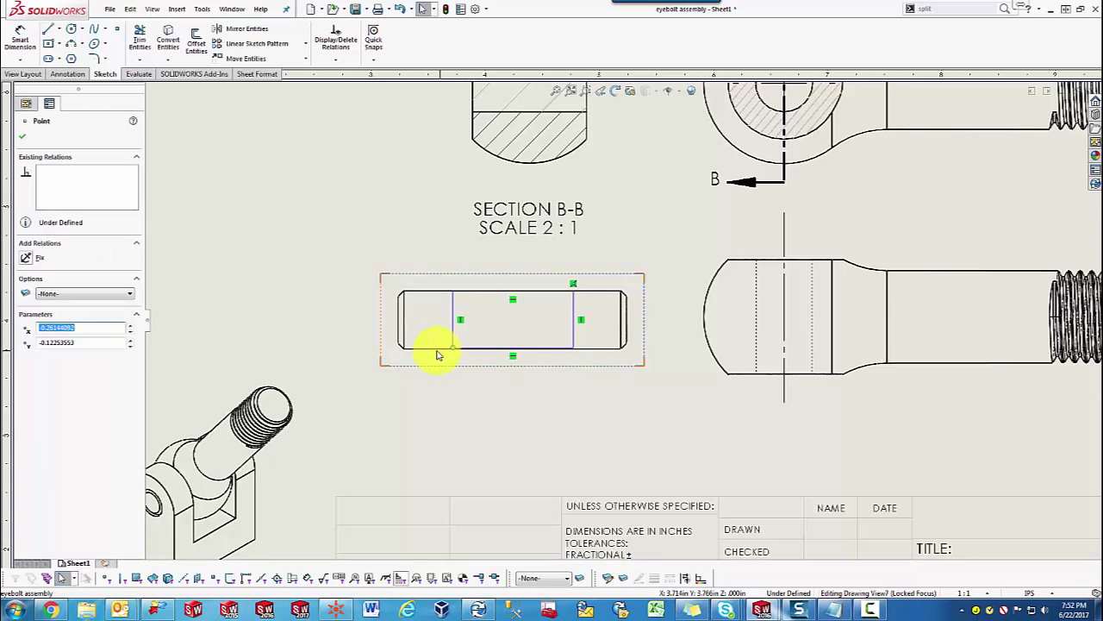
ctrl+click(438, 349)
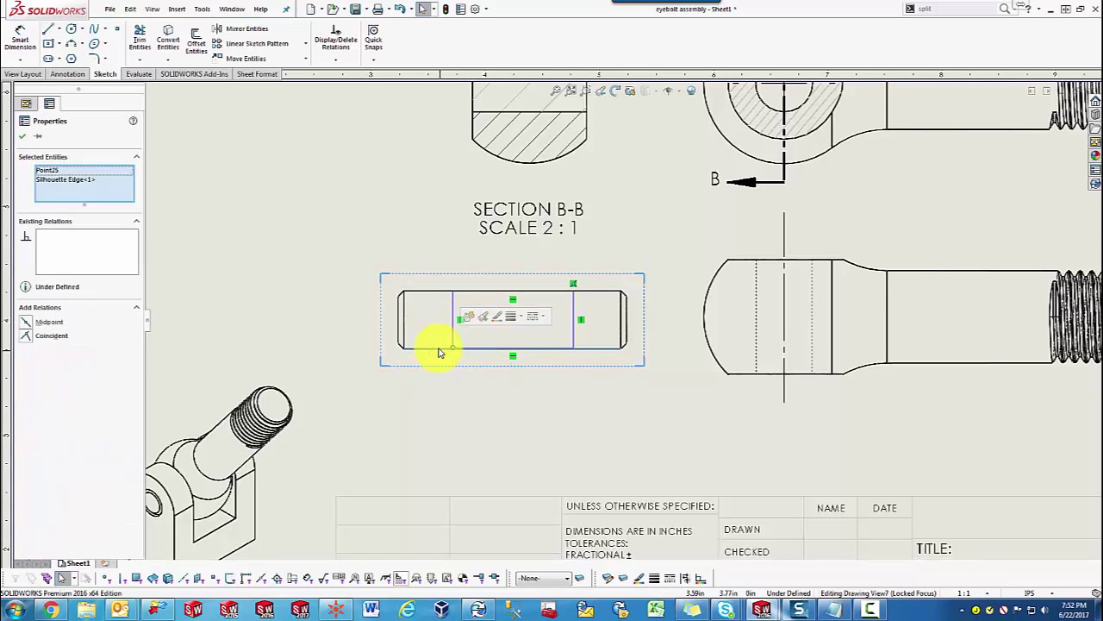
click(25, 335)
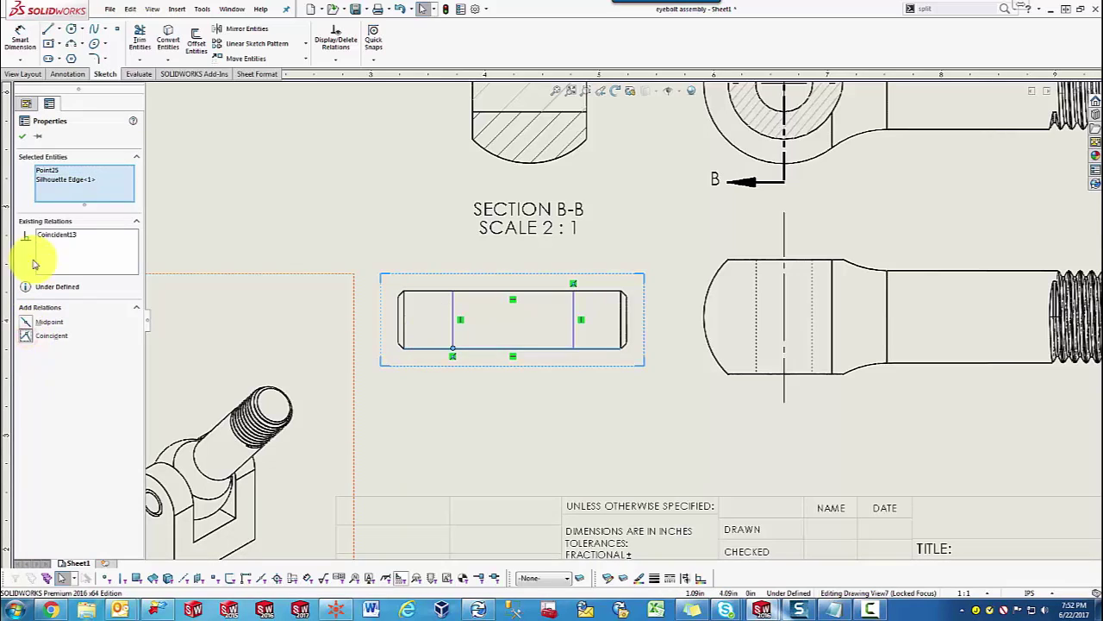
click(21, 139)
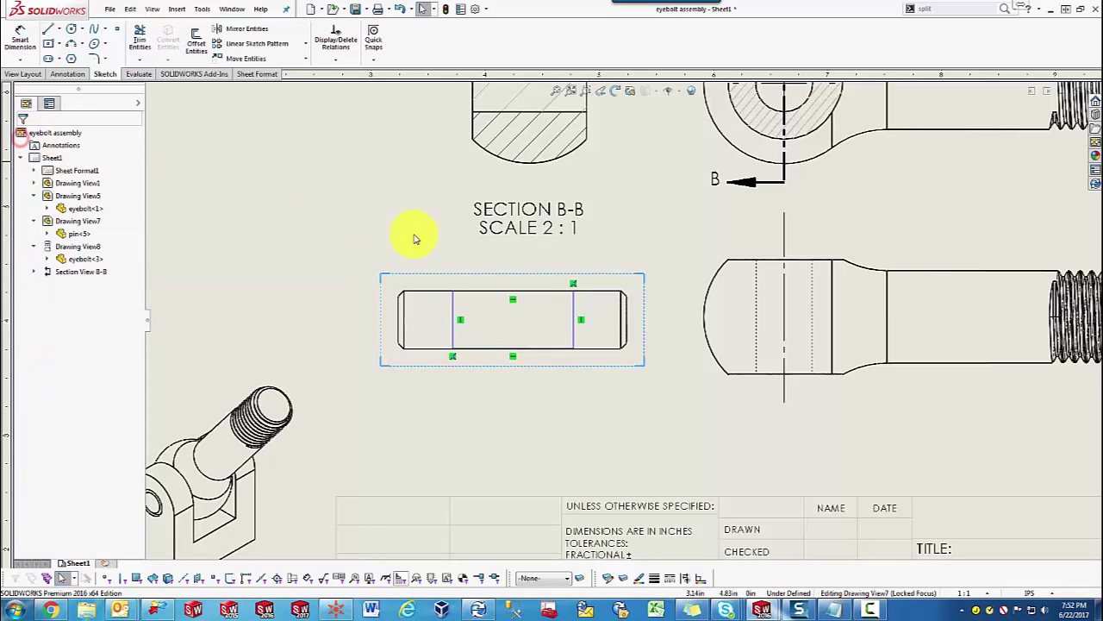
click(598, 322)
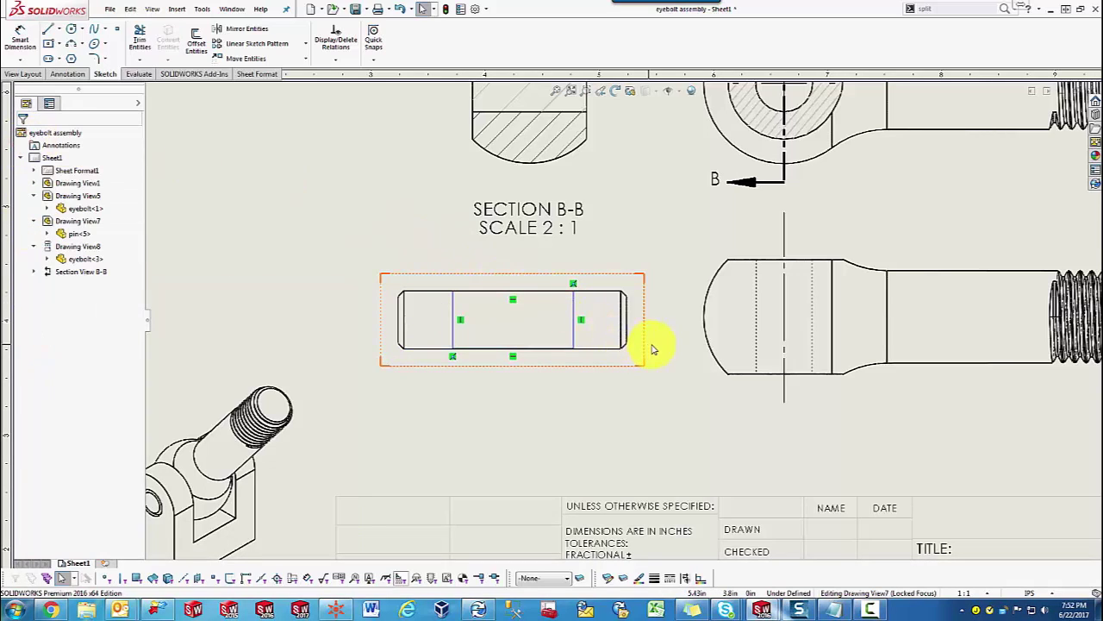
Step: Fill the pin's sketched rectangle with ANSI31 hatch using its four sides as the boundary
click(65, 74)
click(453, 56)
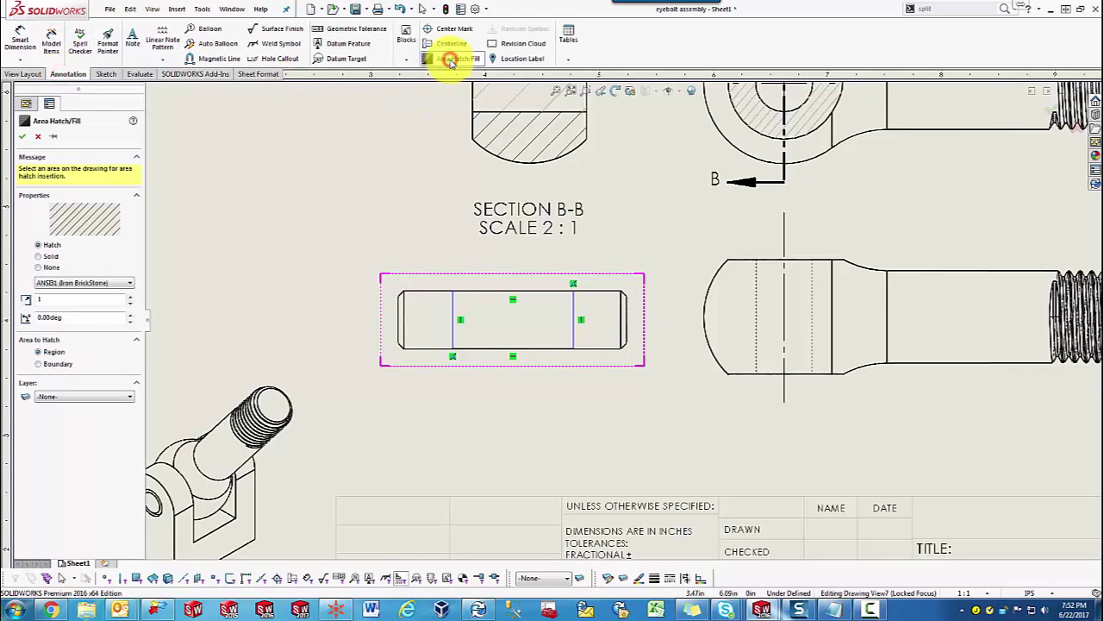
click(58, 367)
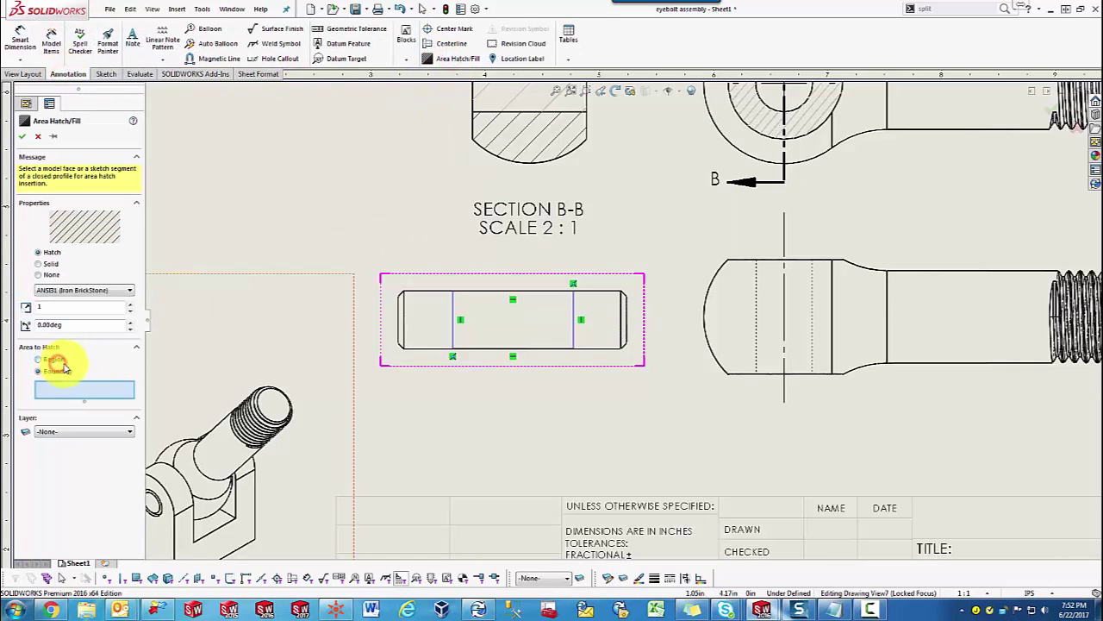
click(452, 312)
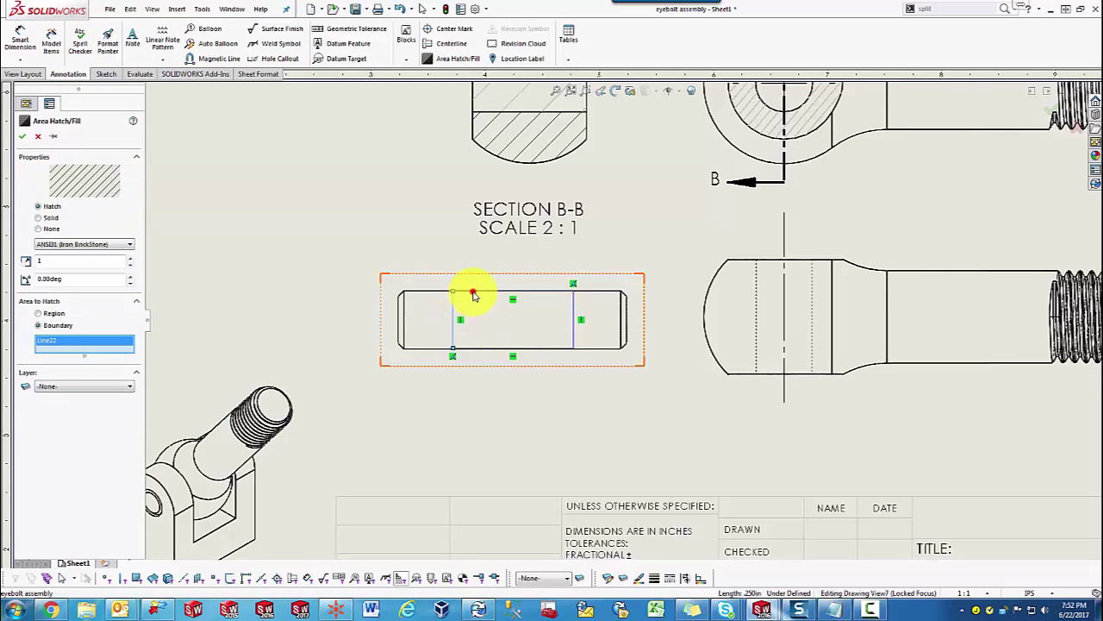
click(570, 322)
click(572, 320)
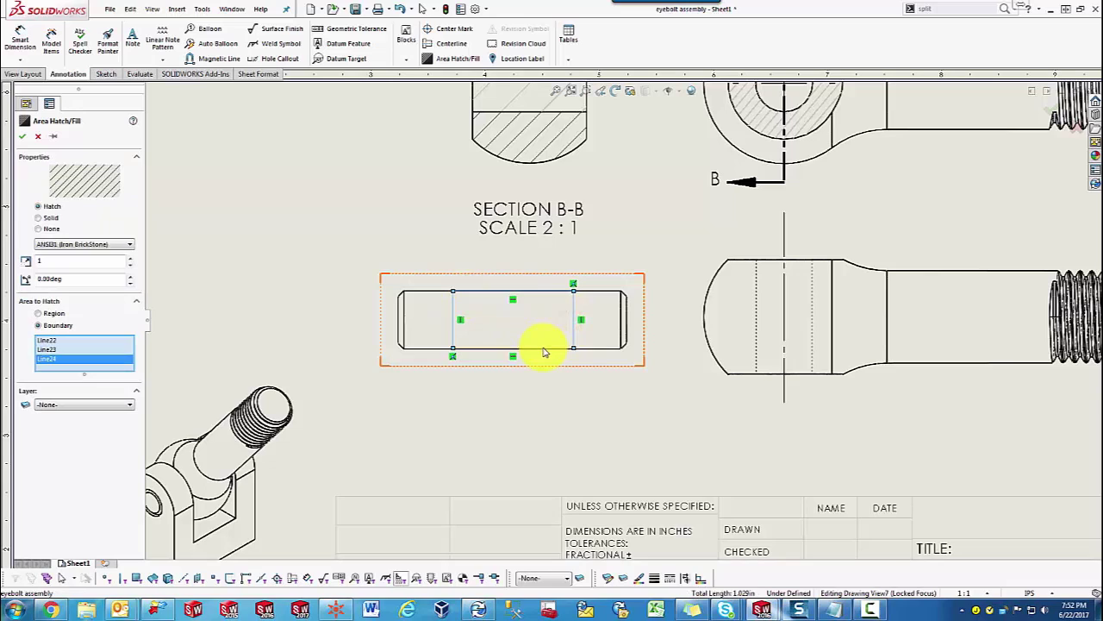
click(544, 352)
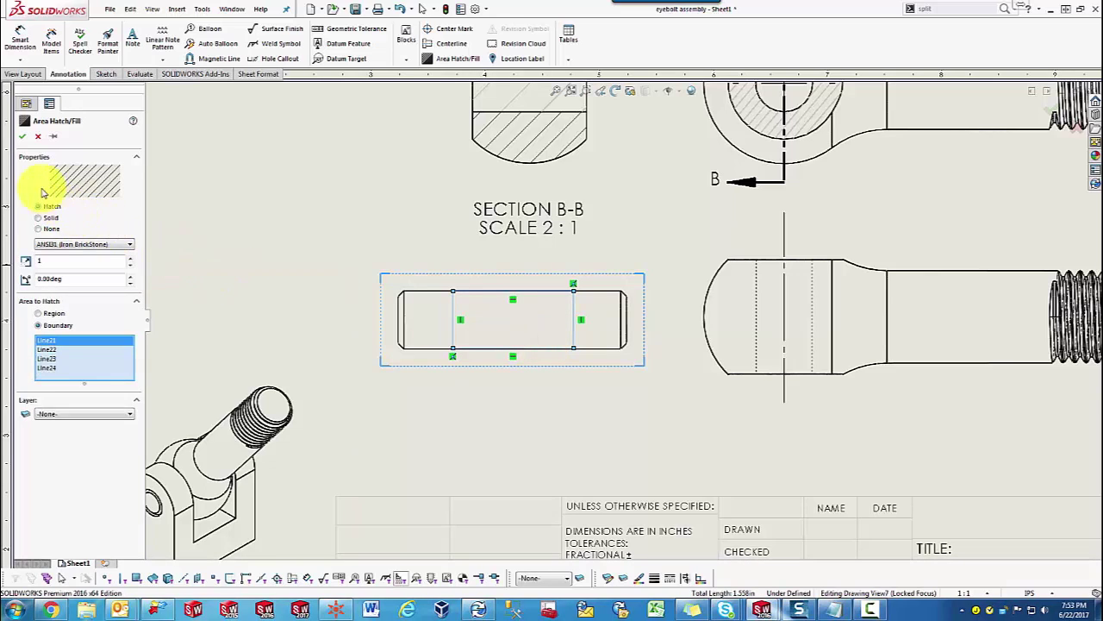
click(23, 136)
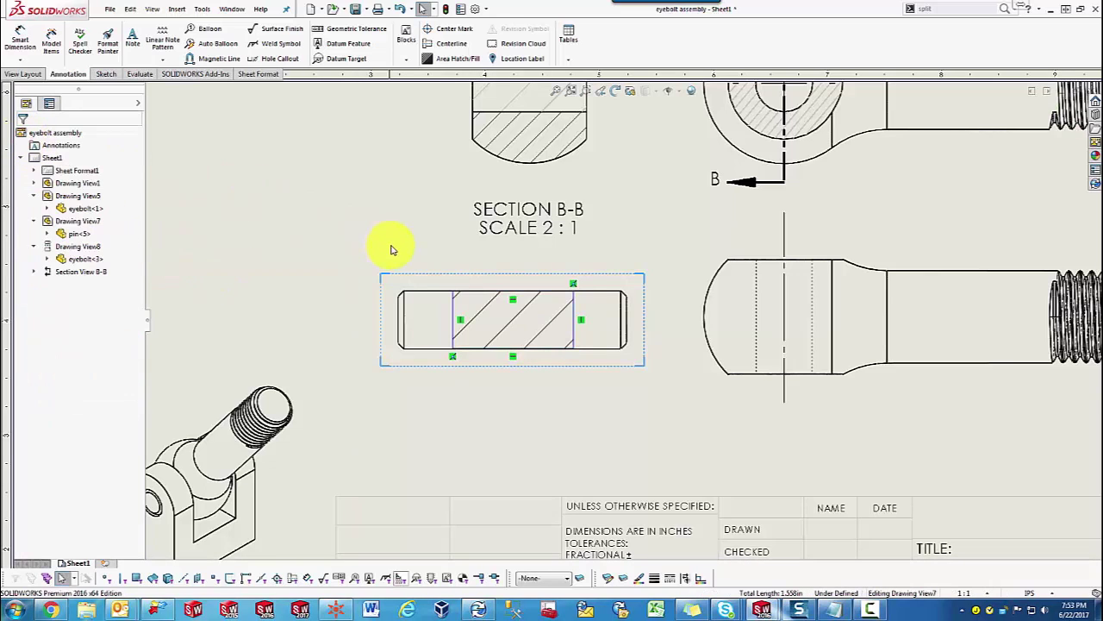
Step: Shift the pin drawing view a short distance right, keeping its diagonal rectangular hatch inside it
click(325, 231)
double_click(476, 306)
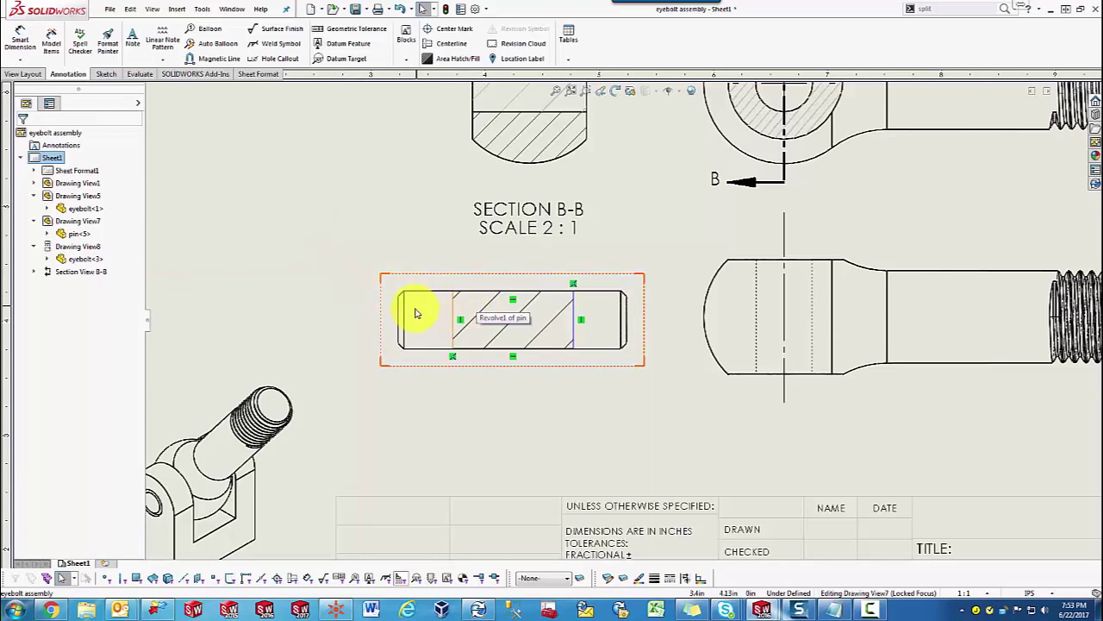
mouse_move(396, 286)
mouse_down()
mouse_move(357, 296)
mouse_move(307, 246)
mouse_move(325, 313)
mouse_move(424, 294)
mouse_move(406, 288)
mouse_move(414, 284)
mouse_up()
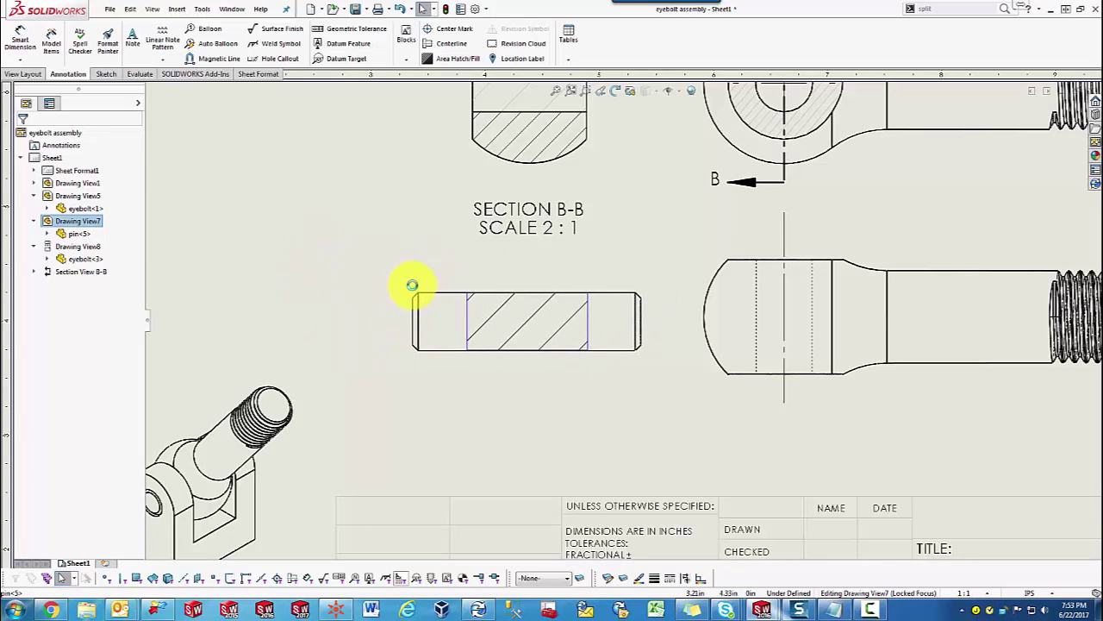
click(393, 223)
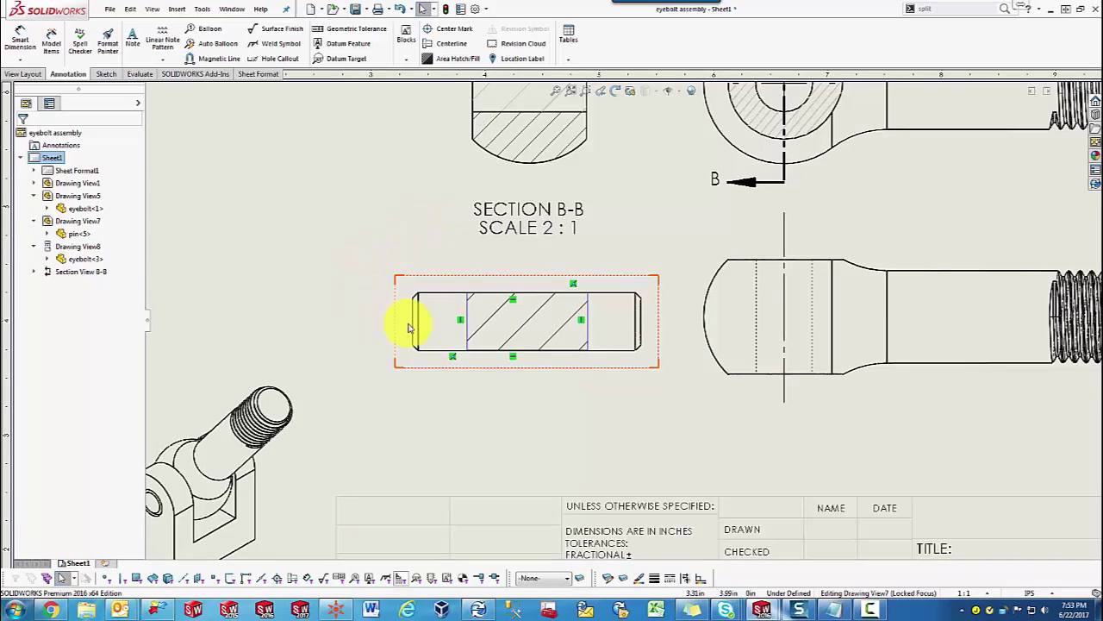